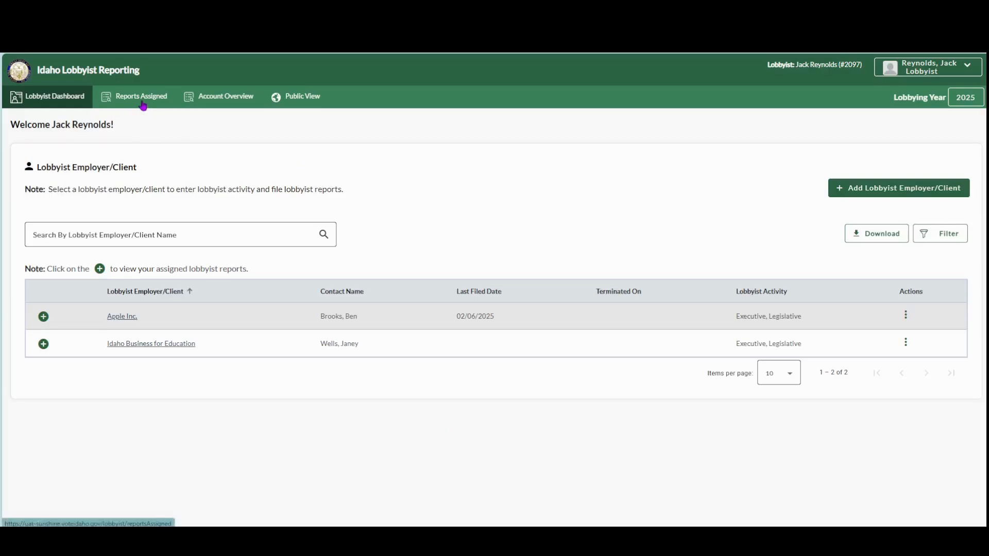
# Step: Open the filing for Apple Inc.'s 2025 February Lobbyist Report
pyautogui.click(45, 318)
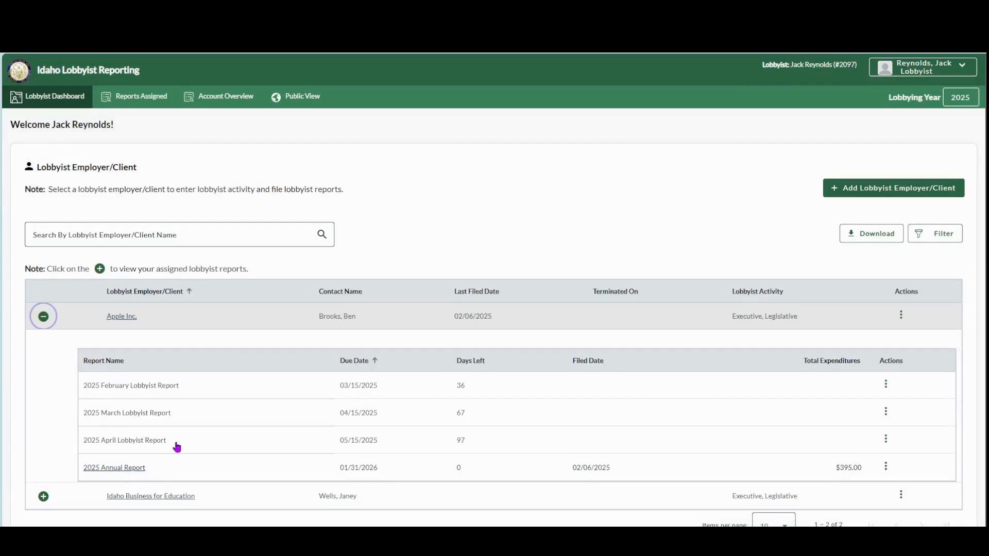
pyautogui.click(886, 385)
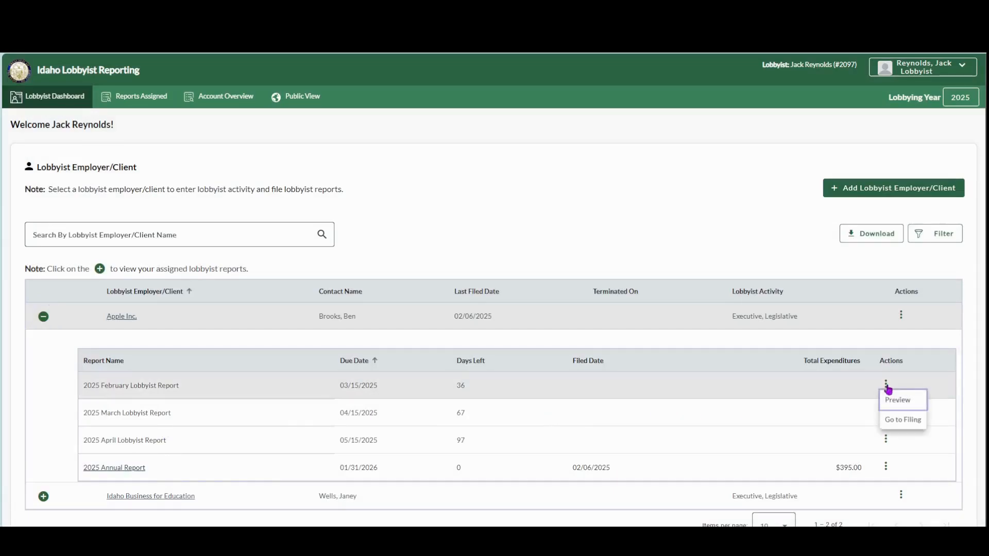
pyautogui.click(904, 421)
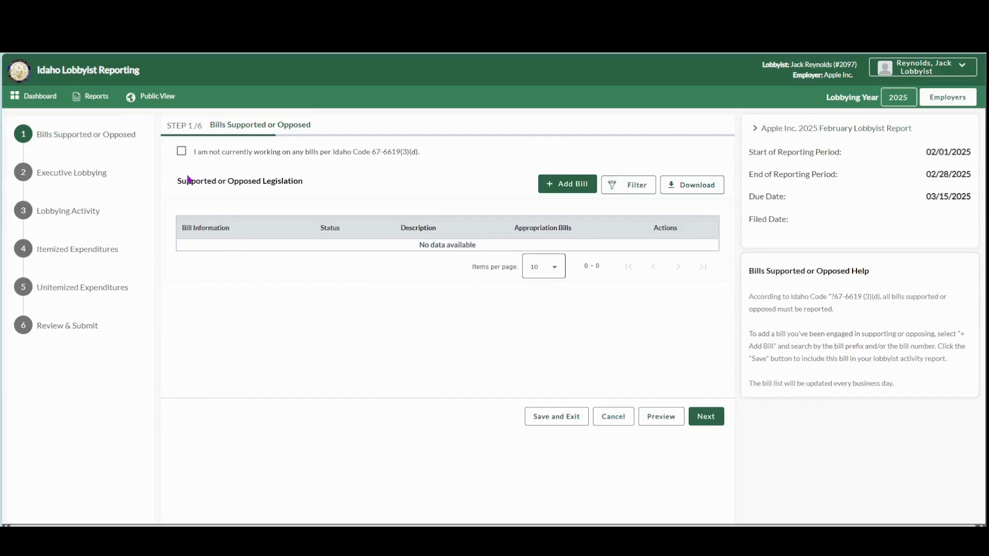
# Step: Leave the declaration about not working on any bills unchecked and start adding a House or Senate bill
pyautogui.click(181, 151)
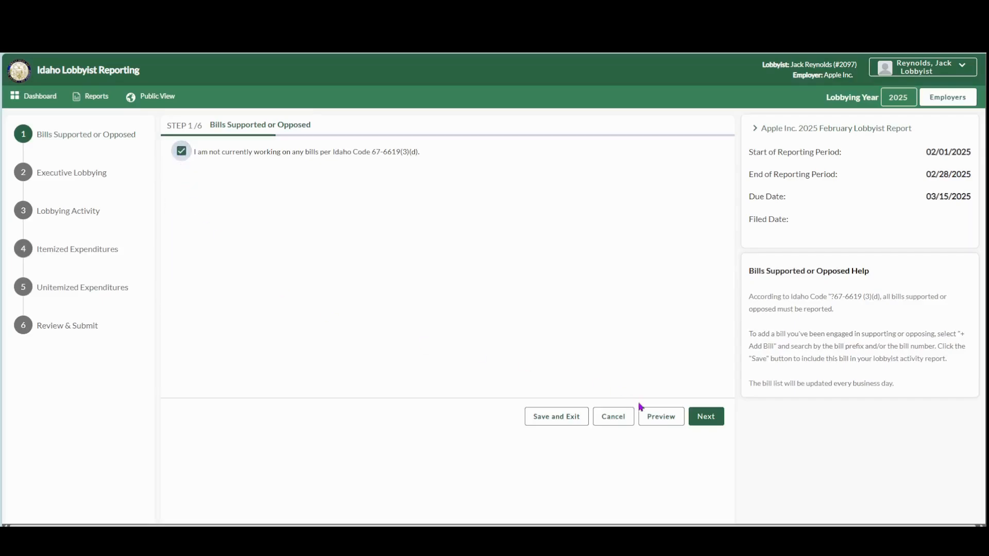
pyautogui.click(181, 151)
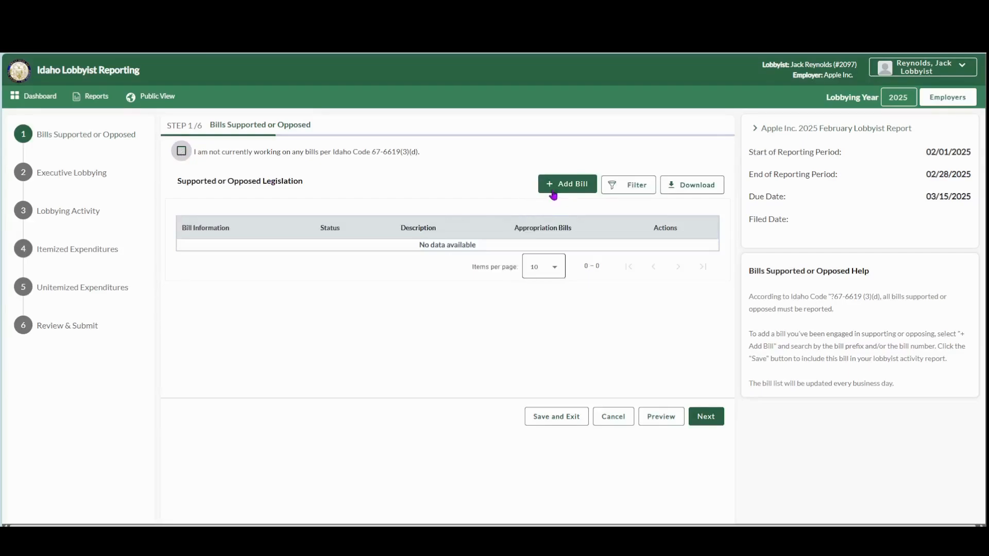
pyautogui.click(577, 190)
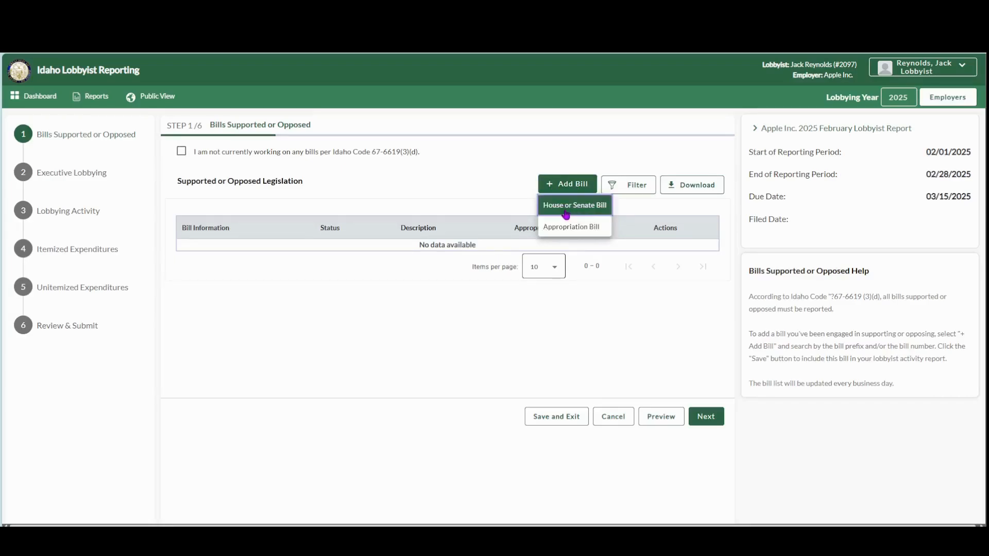
pyautogui.click(585, 208)
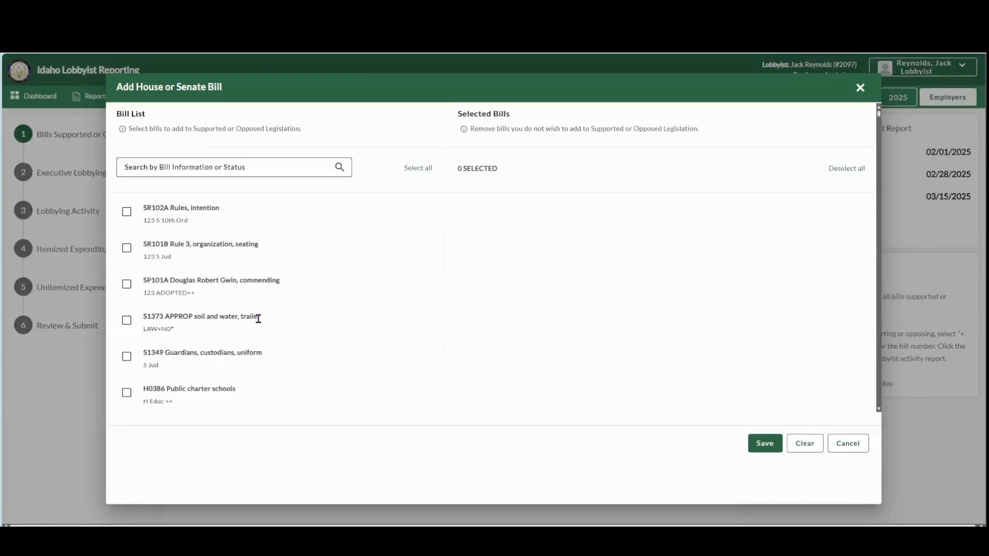
pyautogui.click(127, 212)
pyautogui.click(127, 248)
pyautogui.click(126, 284)
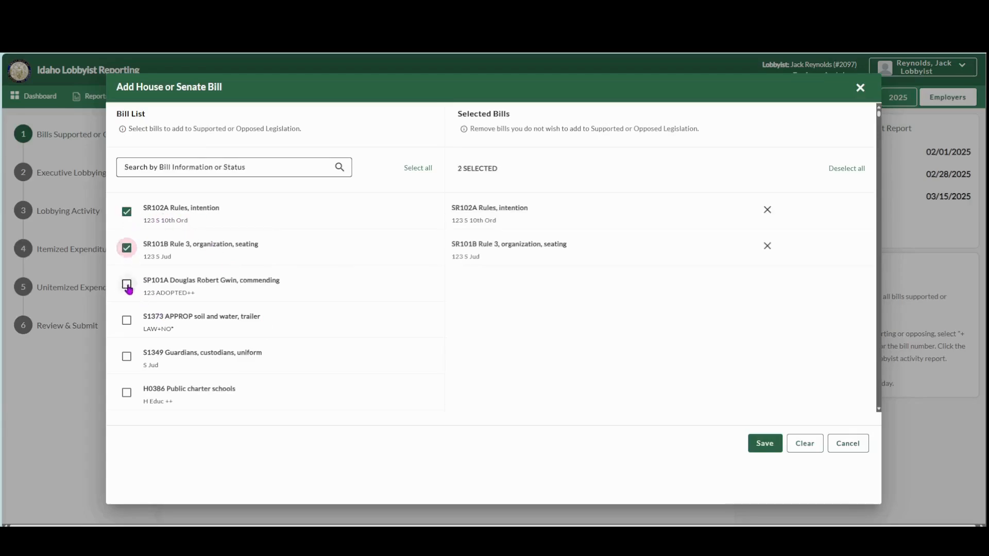
pyautogui.click(415, 168)
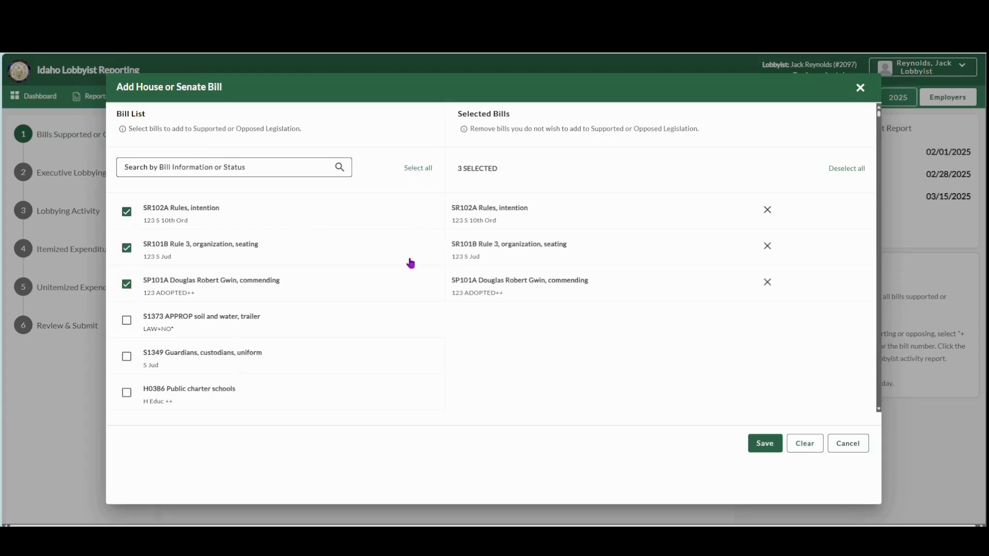
pyautogui.click(853, 169)
# Step: Search the bill list for 0386, select H0386 Public charter schools, and save it to the report
pyautogui.click(252, 168)
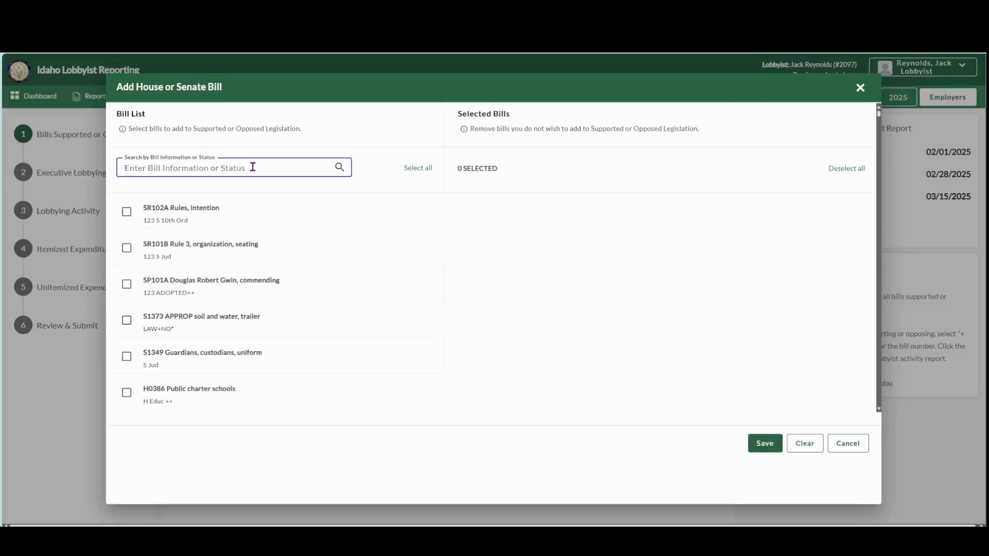
pyautogui.write('0386')
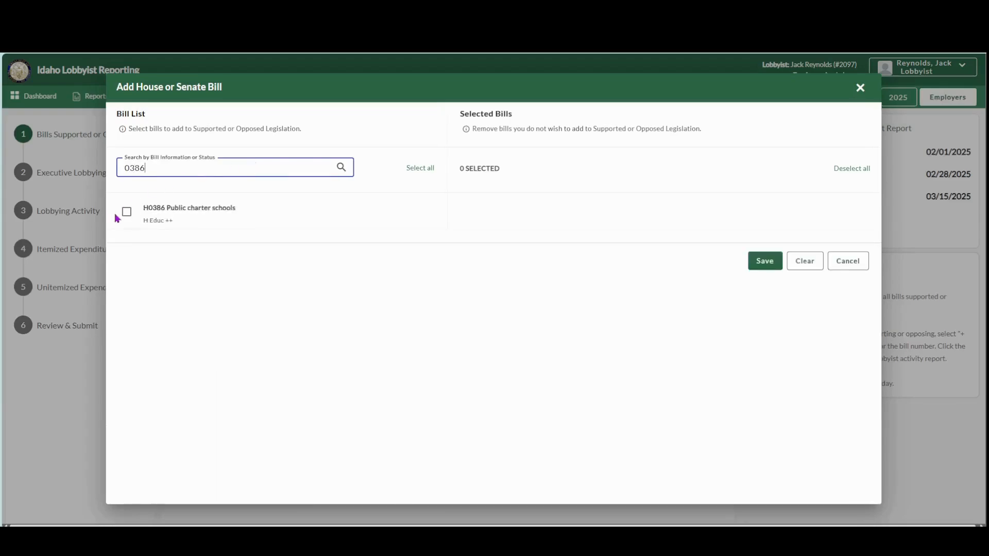
pyautogui.click(126, 211)
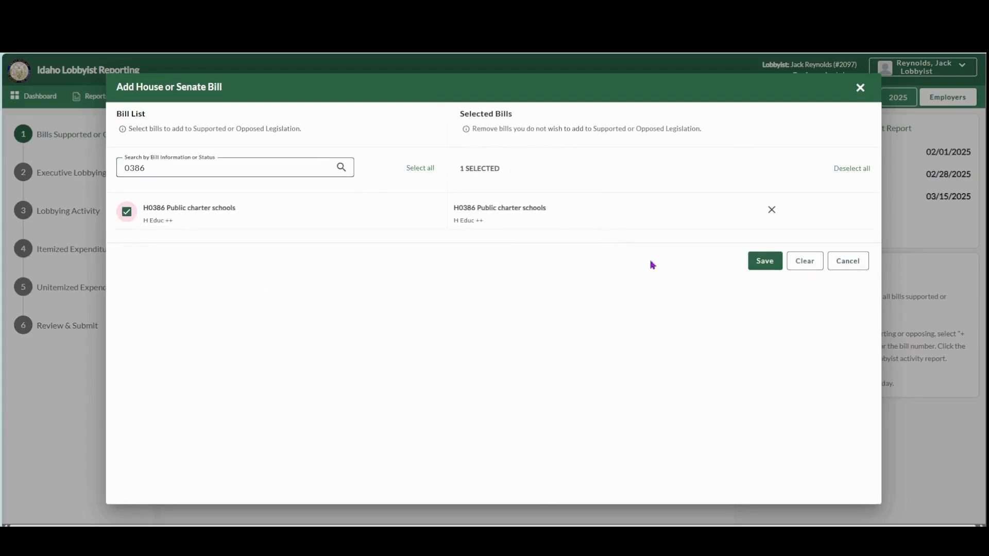
pyautogui.click(765, 261)
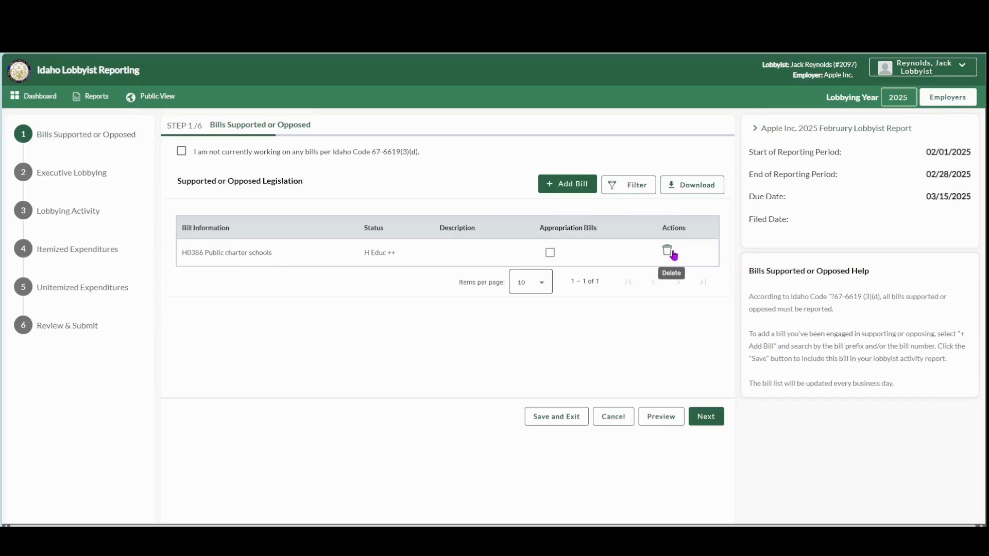
# Step: Add the appropriation bill A1 Approp 1 + with the description "Testing" and decline adding another one
pyautogui.click(568, 188)
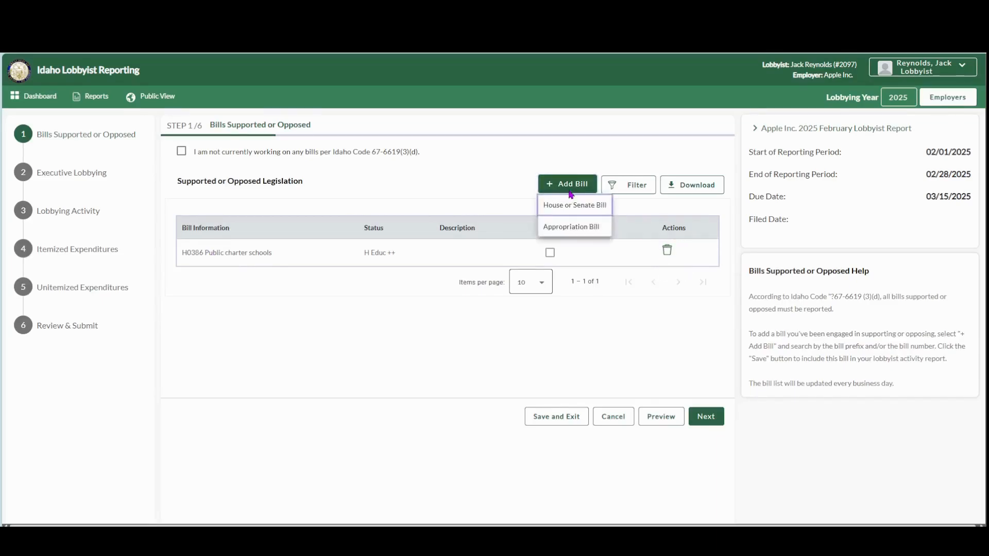
pyautogui.click(592, 228)
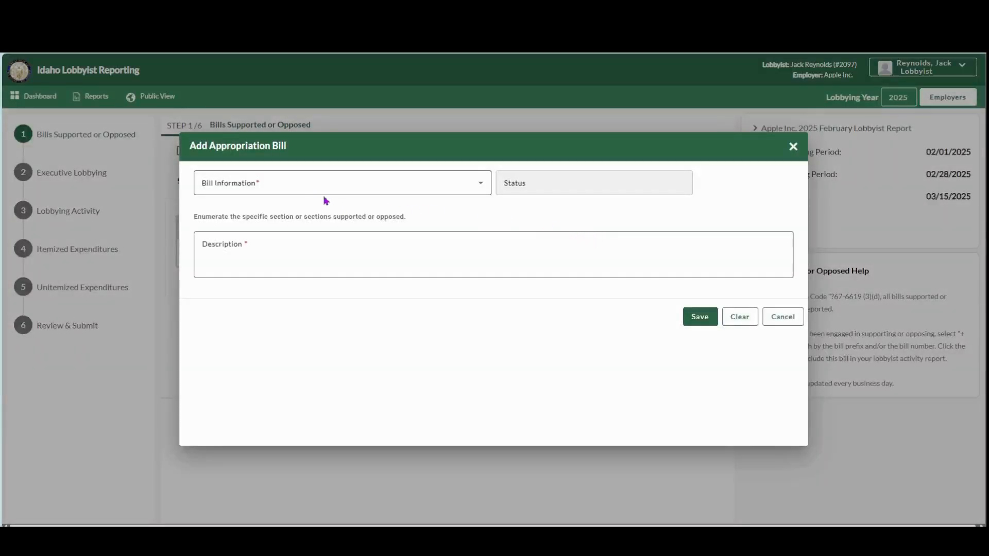
pyautogui.click(321, 192)
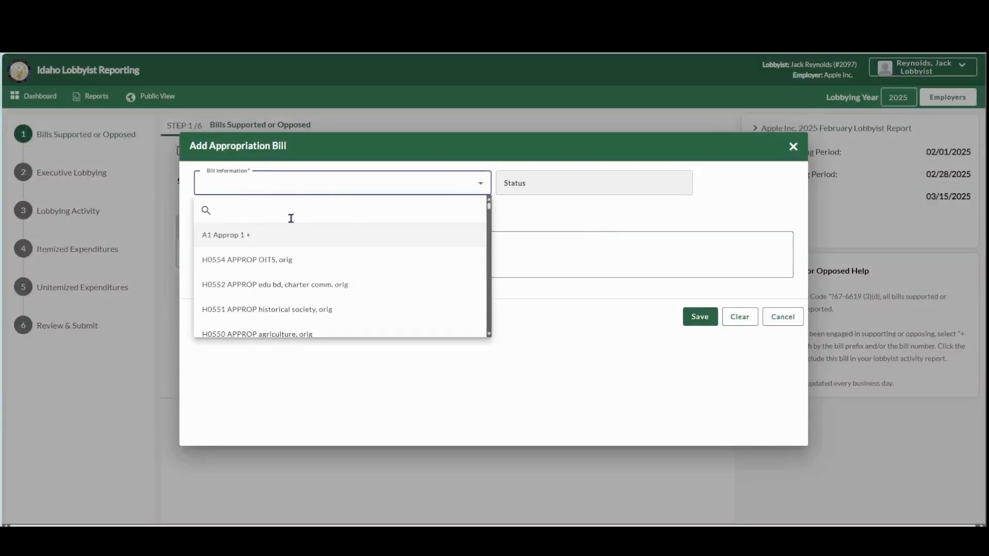
pyautogui.click(261, 241)
pyautogui.click(252, 245)
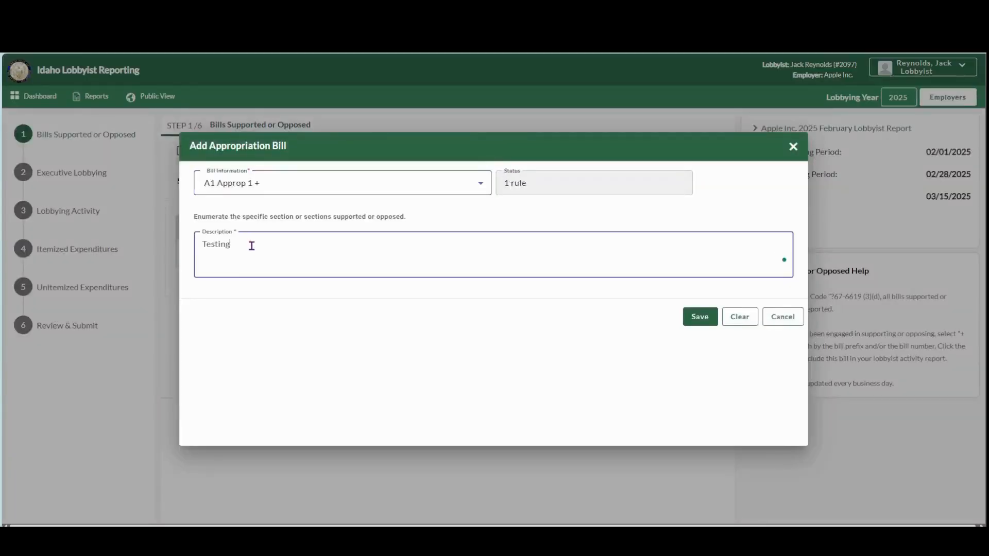
pyautogui.click(699, 316)
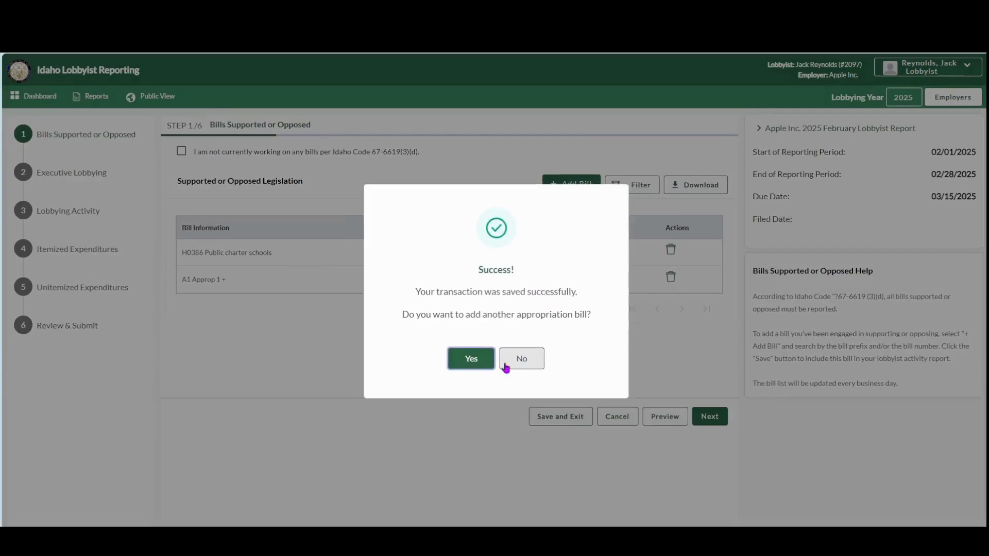
pyautogui.click(518, 368)
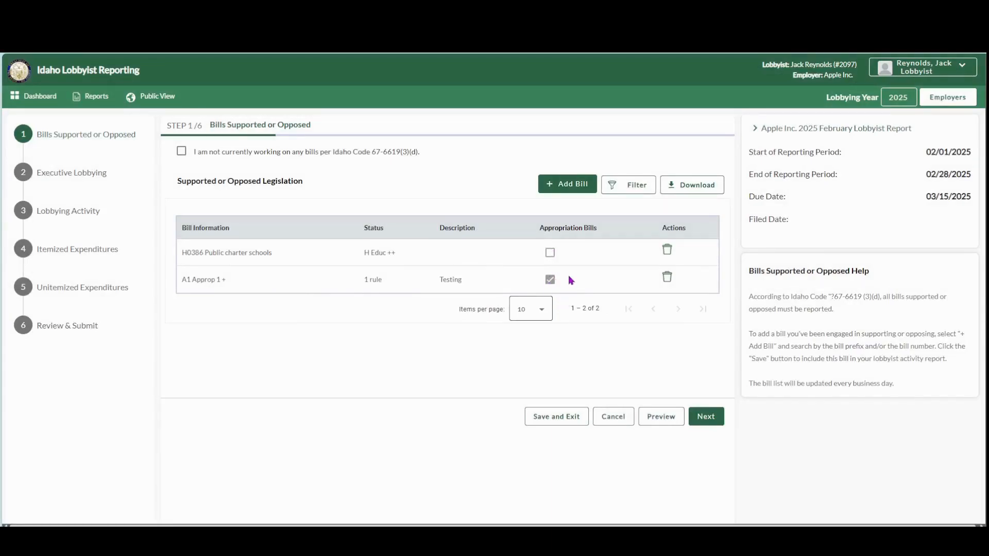
# Step: Answer Yes to lobbying executive or state agencies and add the Governor and Secretary of State as lobbied executive offices
pyautogui.click(707, 420)
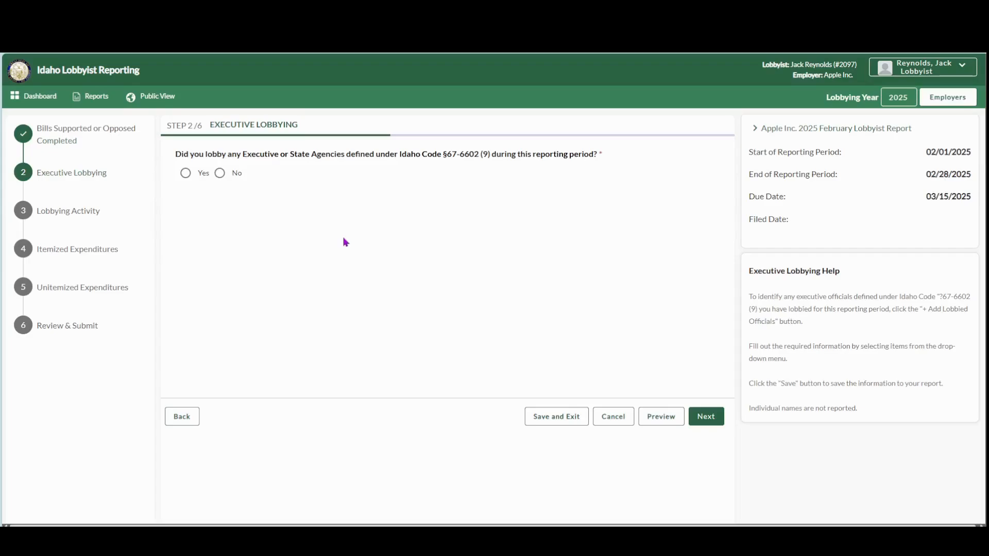
pyautogui.click(184, 176)
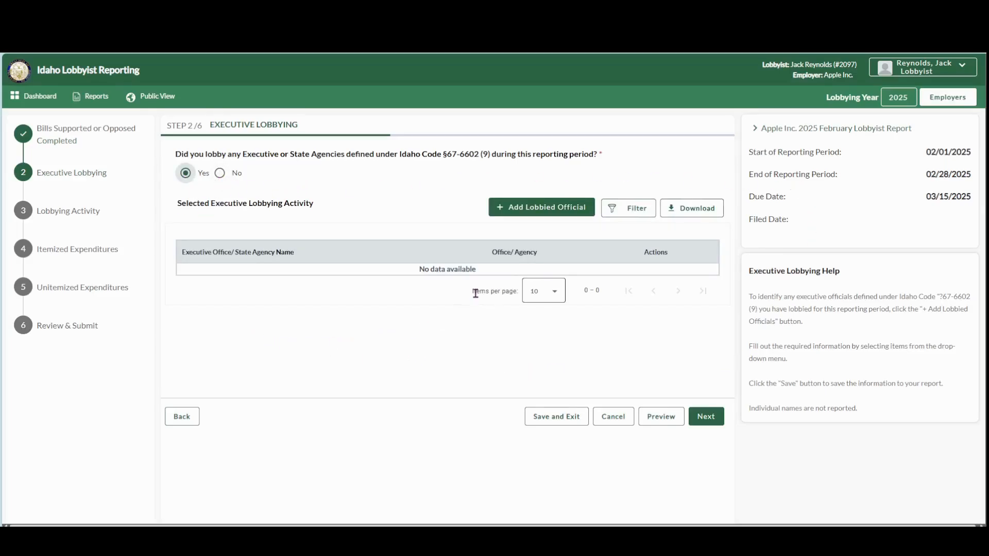
pyautogui.click(568, 214)
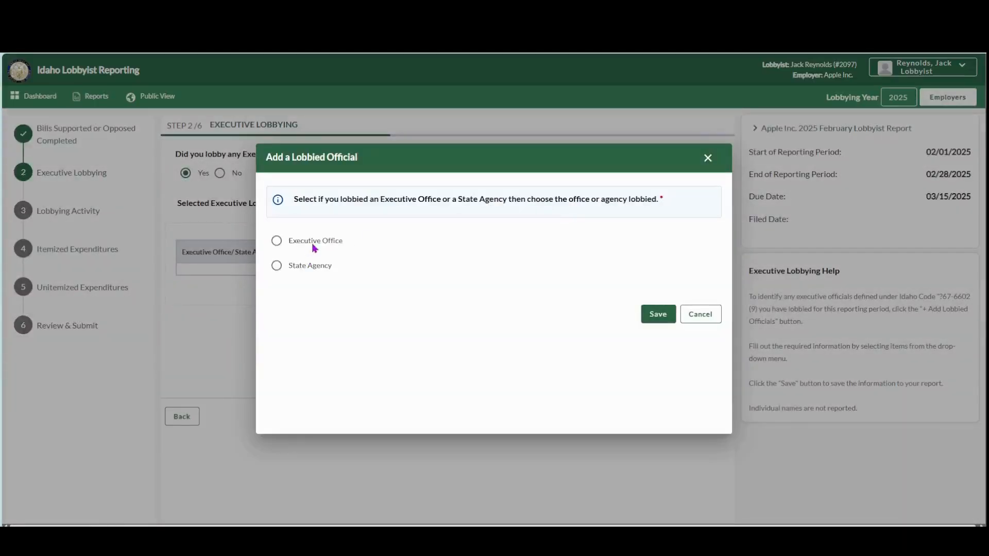
pyautogui.click(314, 243)
pyautogui.click(301, 263)
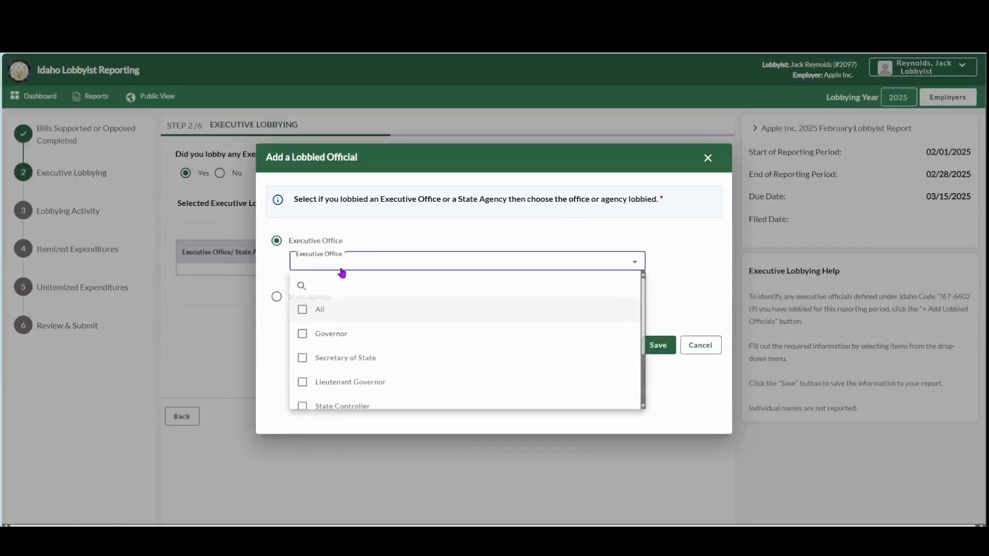
pyautogui.click(342, 335)
pyautogui.click(352, 365)
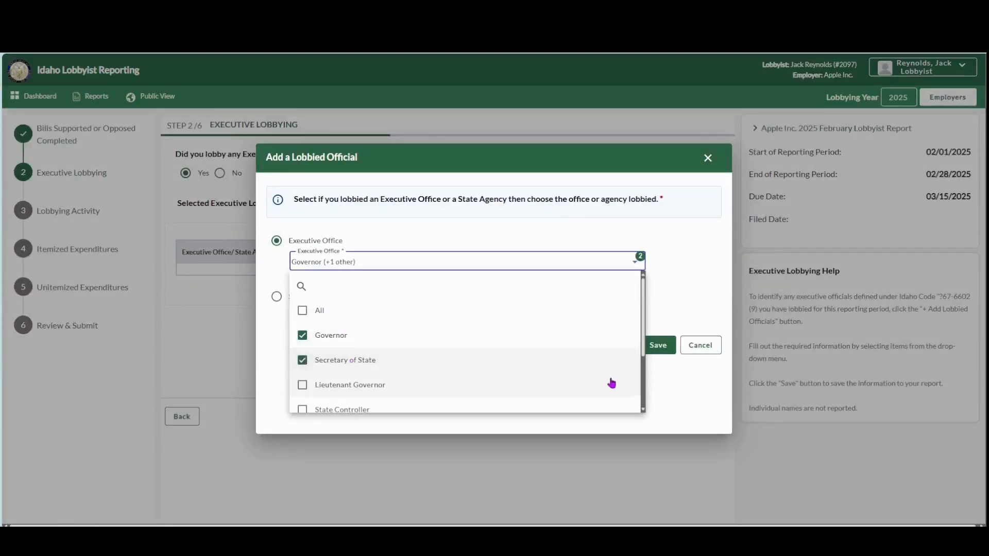
pyautogui.click(678, 376)
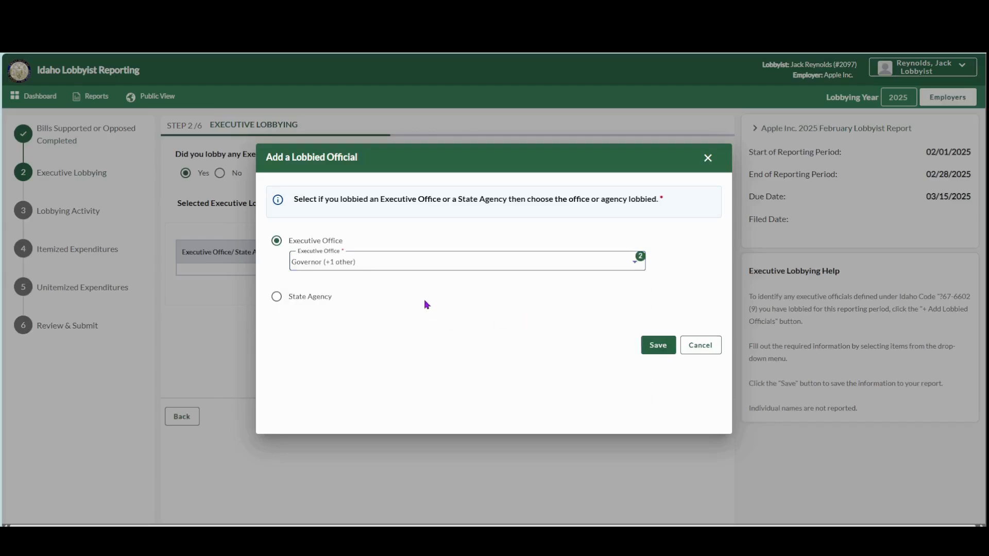
pyautogui.click(658, 345)
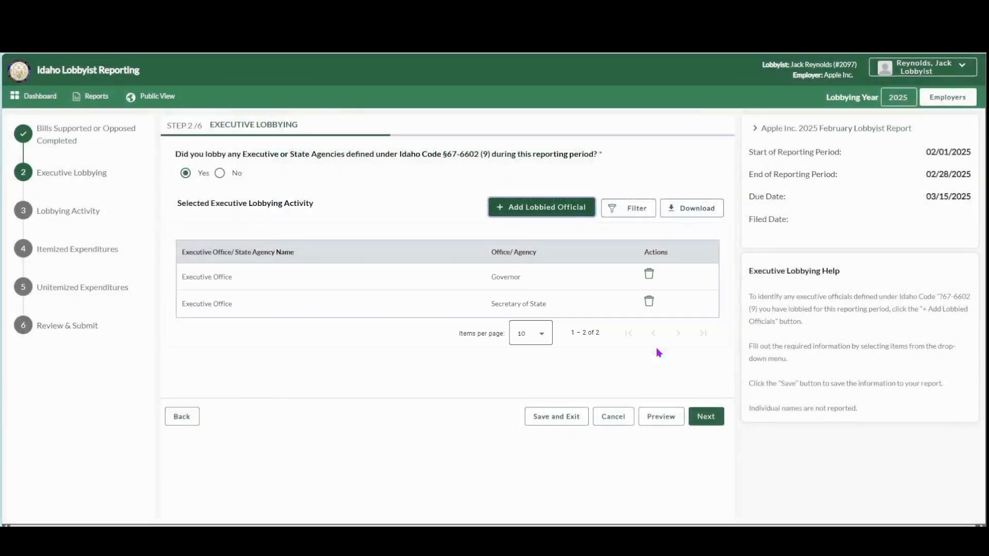
# Step: Add the Board of Tax Appeals and Boise State University as lobbied state agencies
pyautogui.click(523, 210)
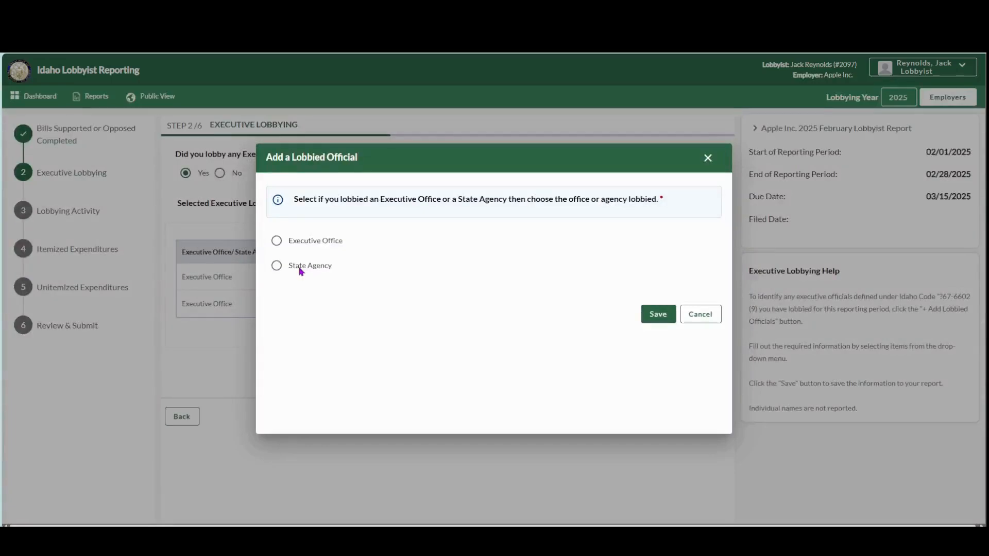
pyautogui.click(301, 267)
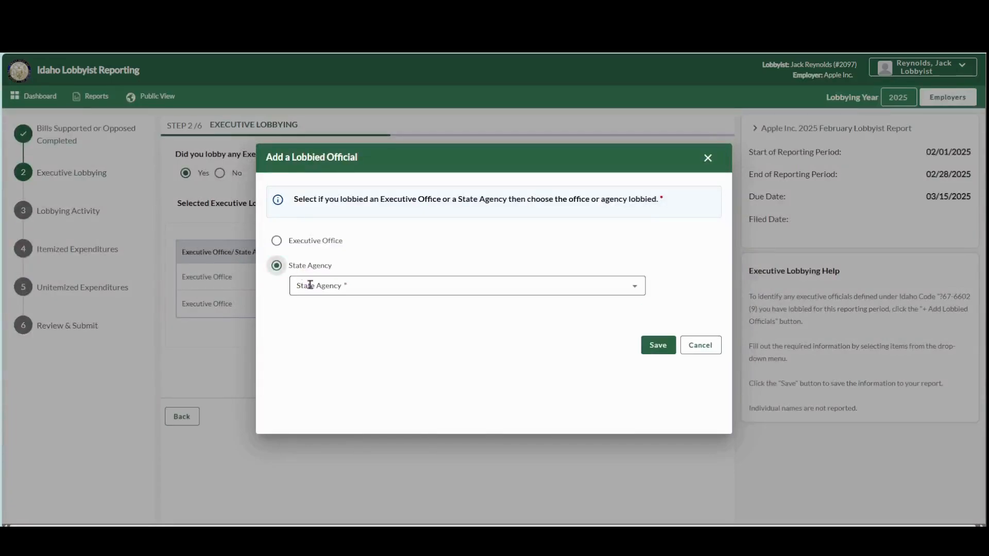
pyautogui.click(310, 285)
pyautogui.click(355, 360)
pyautogui.click(391, 385)
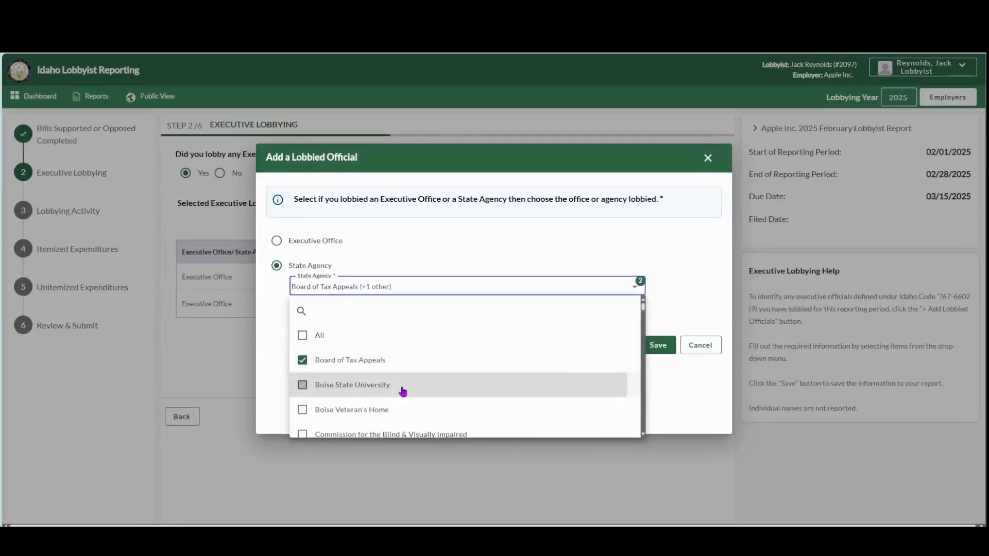
pyautogui.click(669, 372)
pyautogui.click(659, 346)
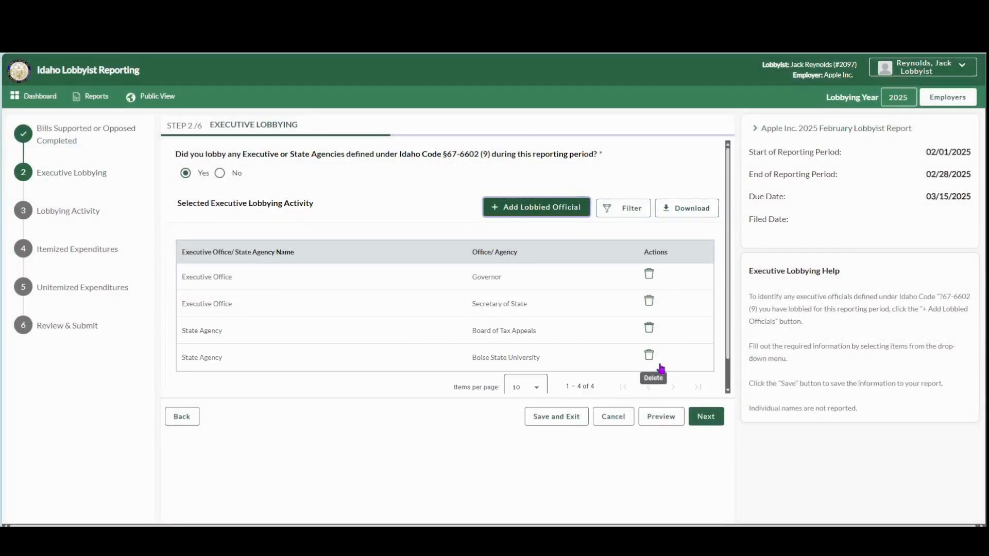
# Step: Answer Yes to the Lobbying Activity question, add a Procurement activity with the description "Testing", and continue to Itemized Expenditures
pyautogui.click(705, 420)
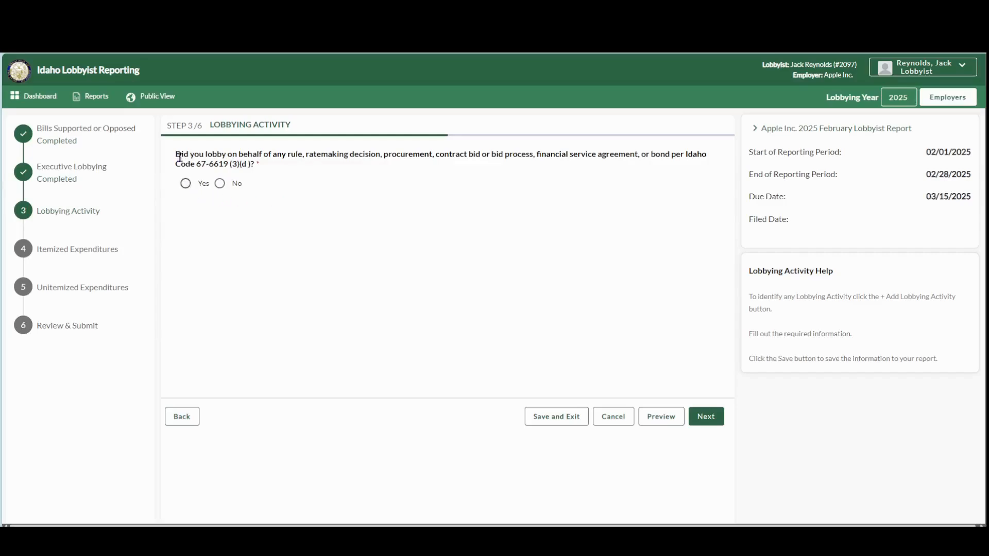
pyautogui.click(186, 184)
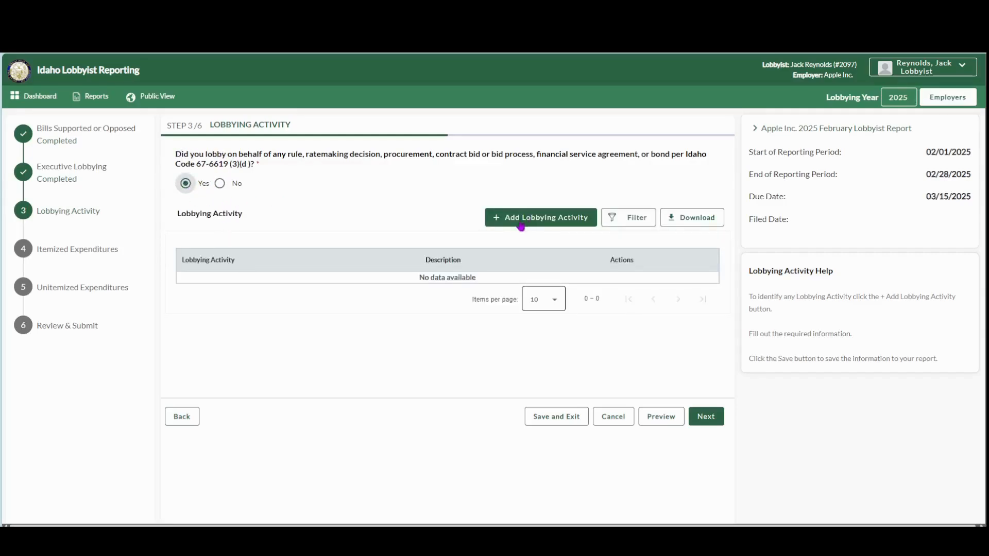
pyautogui.click(571, 222)
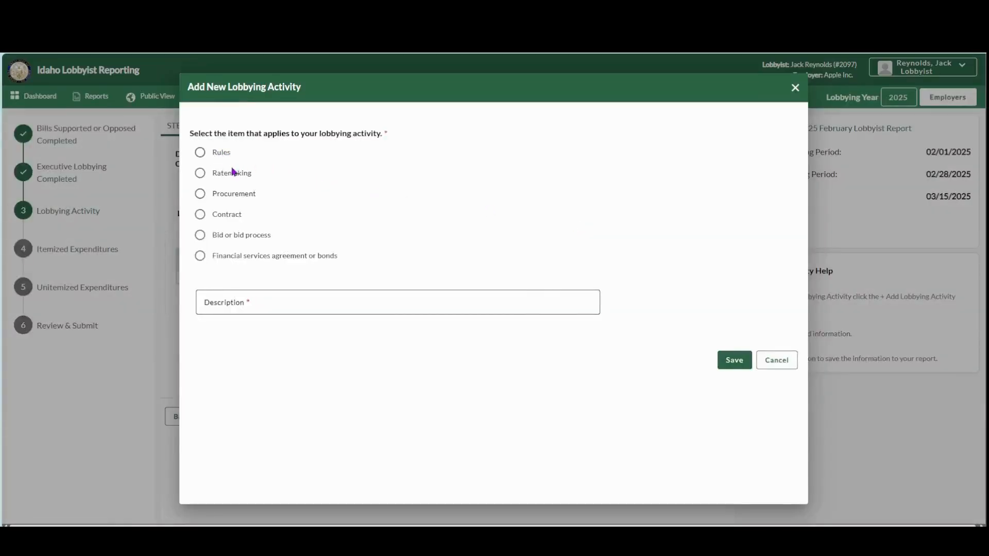
pyautogui.click(235, 200)
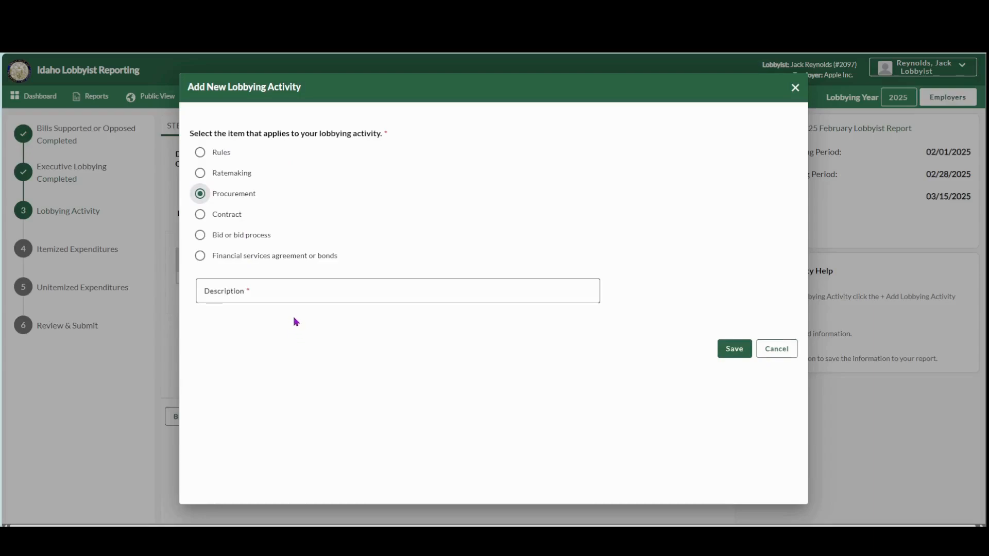
pyautogui.click(295, 293)
pyautogui.write('Testing')
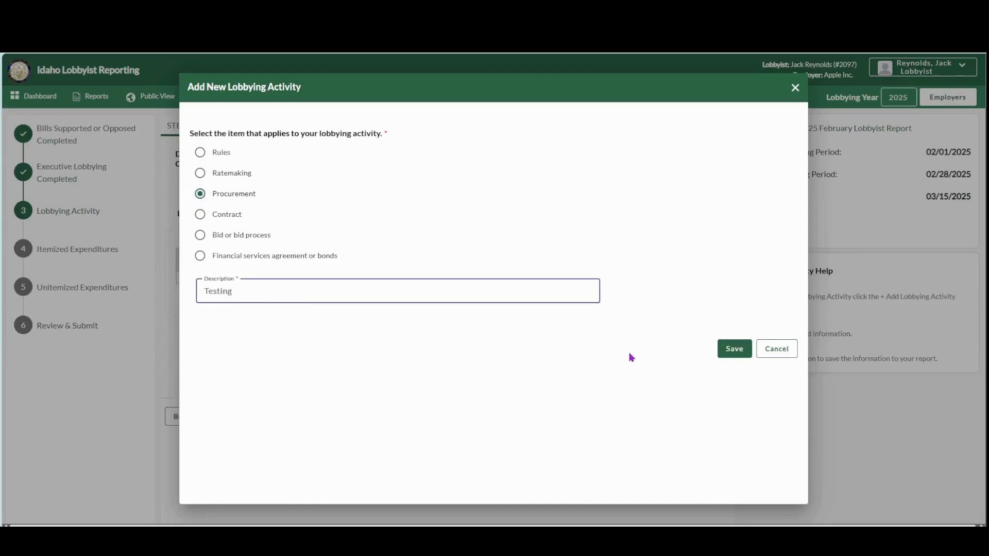
pyautogui.click(724, 351)
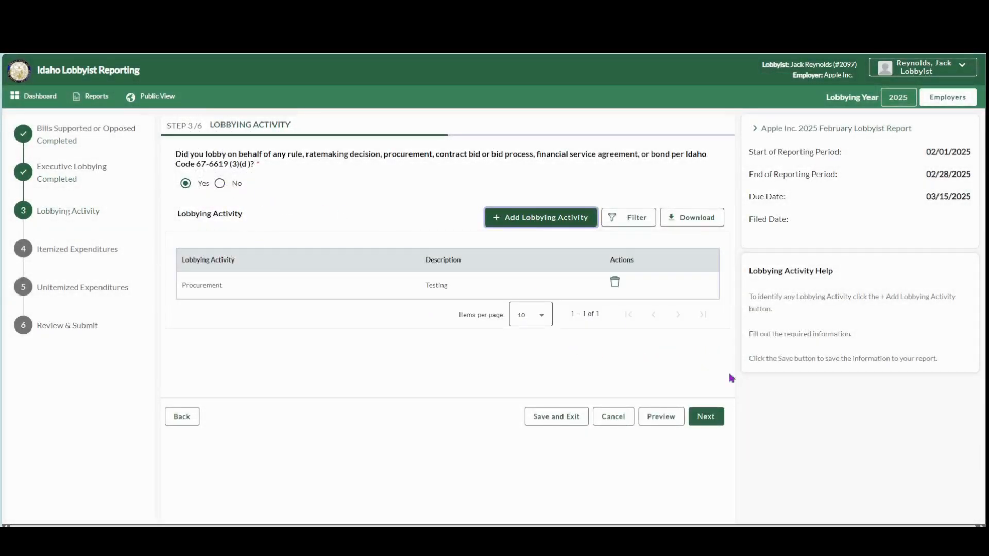
pyautogui.click(721, 417)
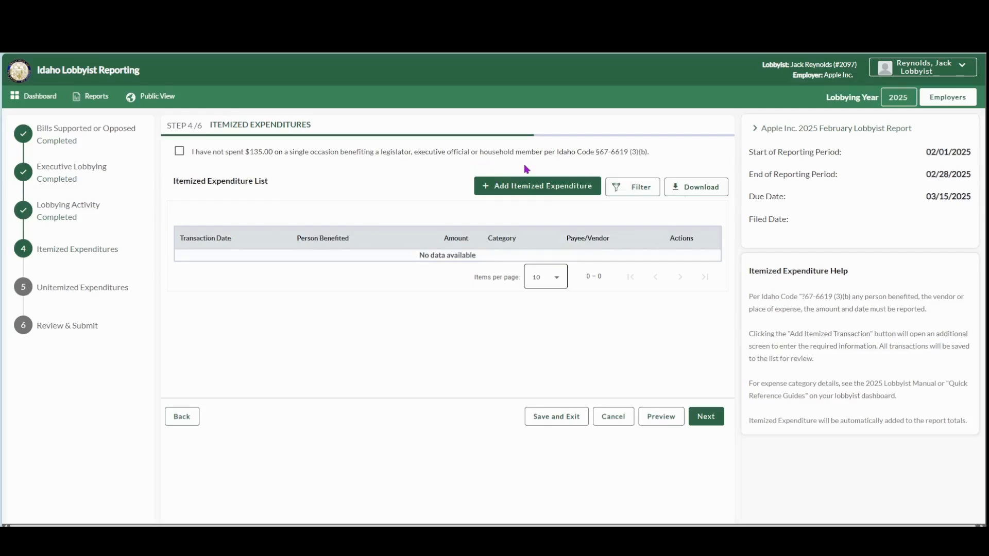
# Step: Leave the $135.00 no-spending statement unchecked and start an itemized expenditure with the benefited person's full name and the date 2/7/2025
pyautogui.click(179, 151)
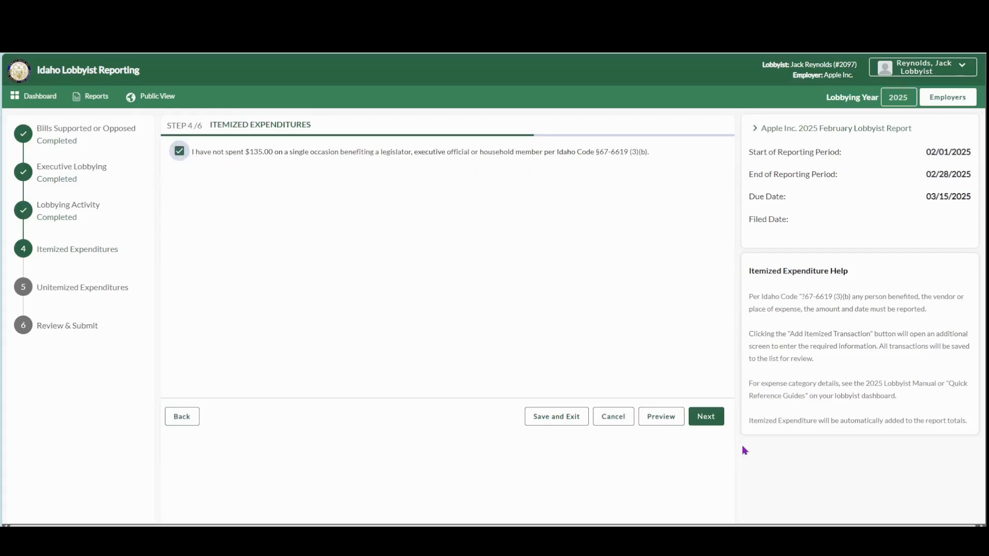
pyautogui.click(180, 152)
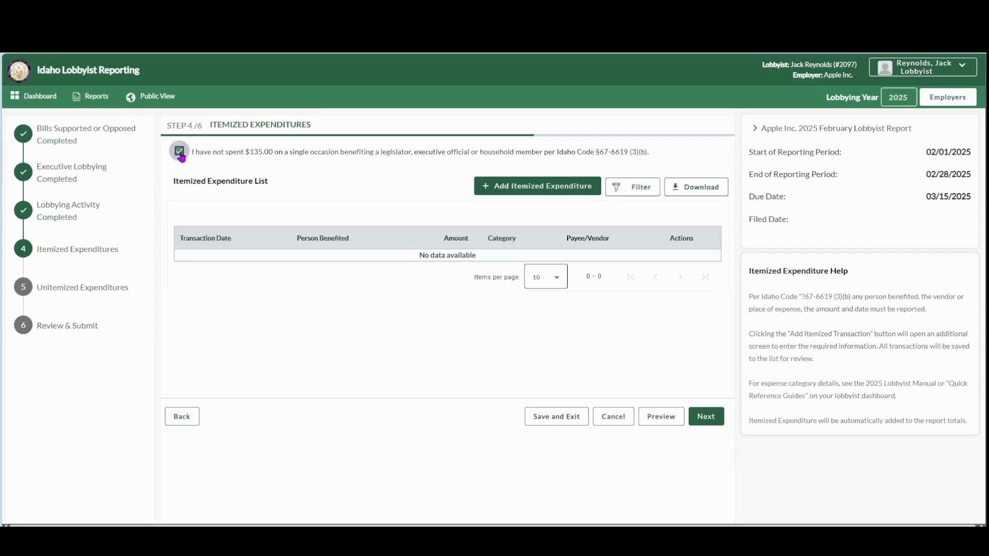
pyautogui.click(560, 190)
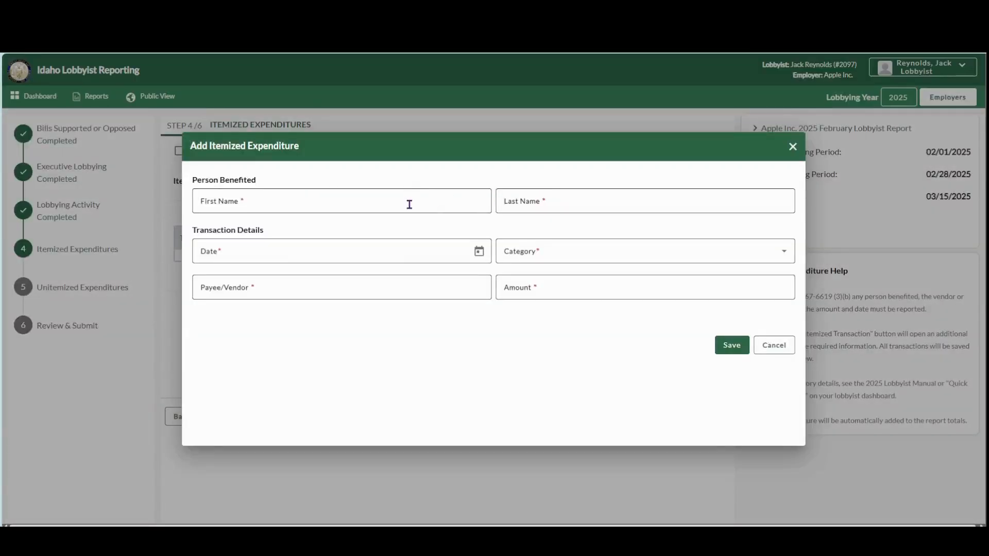
pyautogui.click(410, 205)
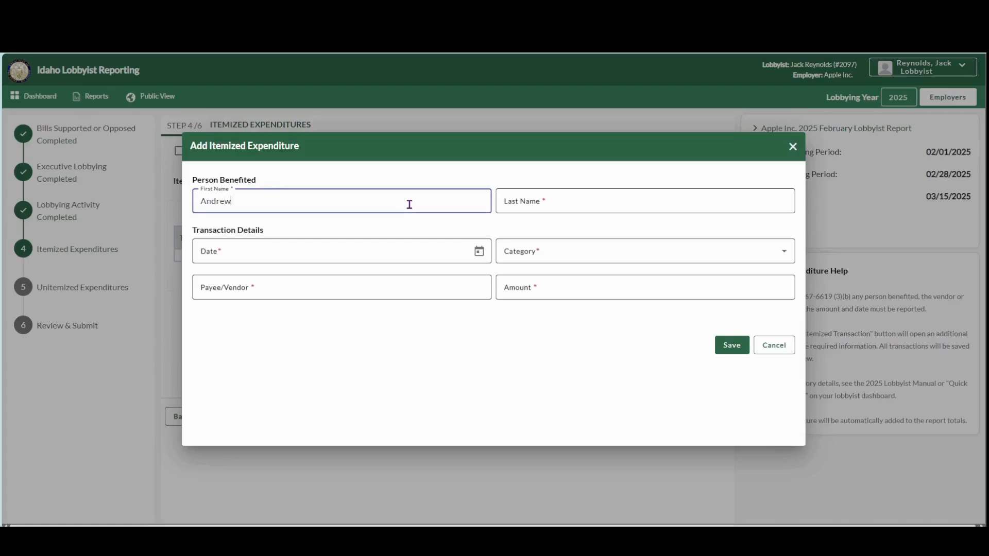
pyautogui.press('Tab')
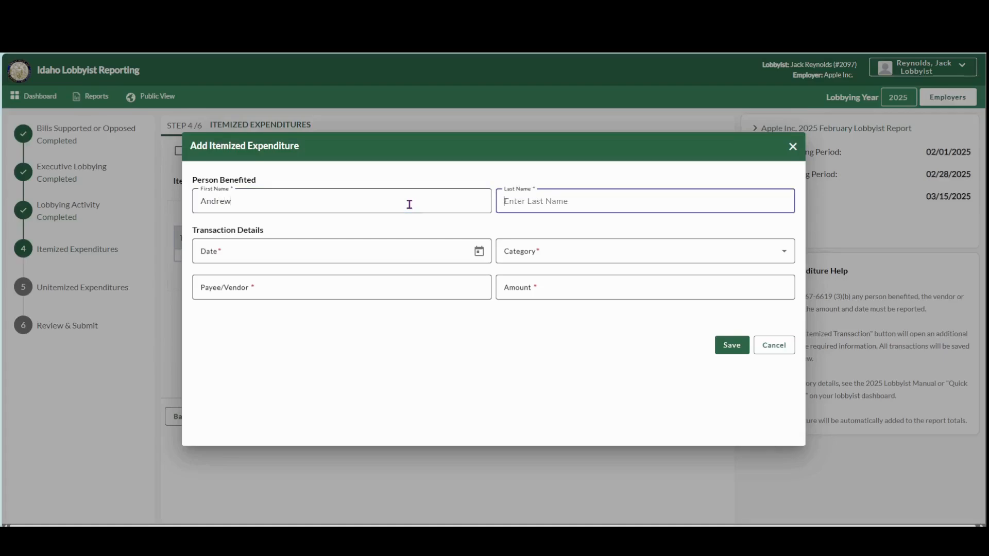
pyautogui.click(326, 253)
pyautogui.click(479, 253)
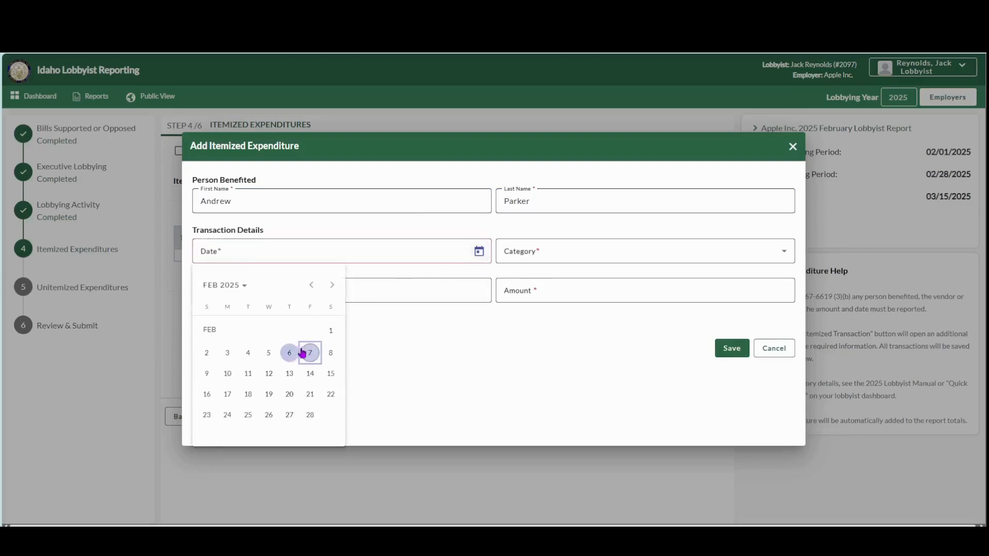
pyautogui.click(297, 352)
# Step: Set the expenditure's category to Food & Beverages, payee to Charlie's Steakhouse and amount to $140, then save it without adding another
pyautogui.click(563, 259)
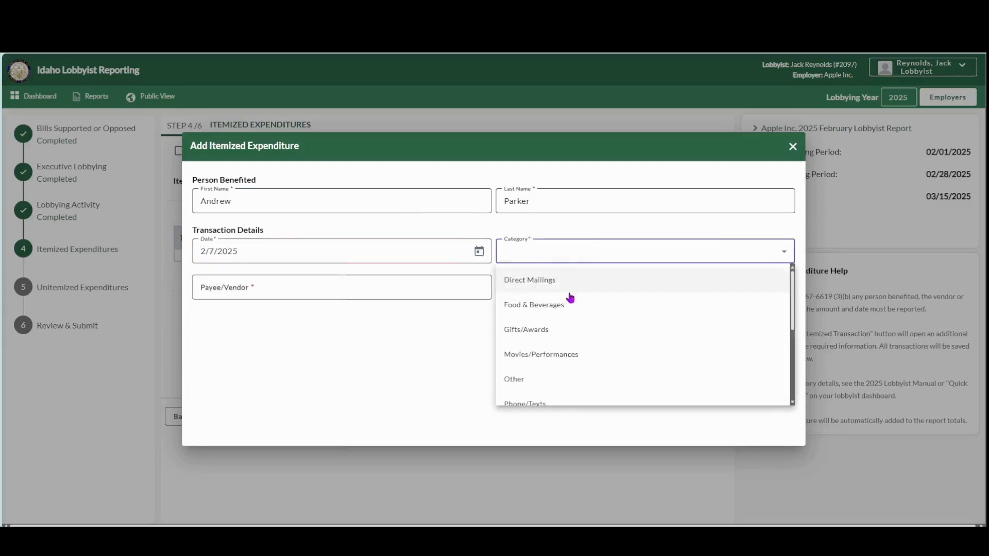
pyautogui.click(547, 301)
pyautogui.click(345, 285)
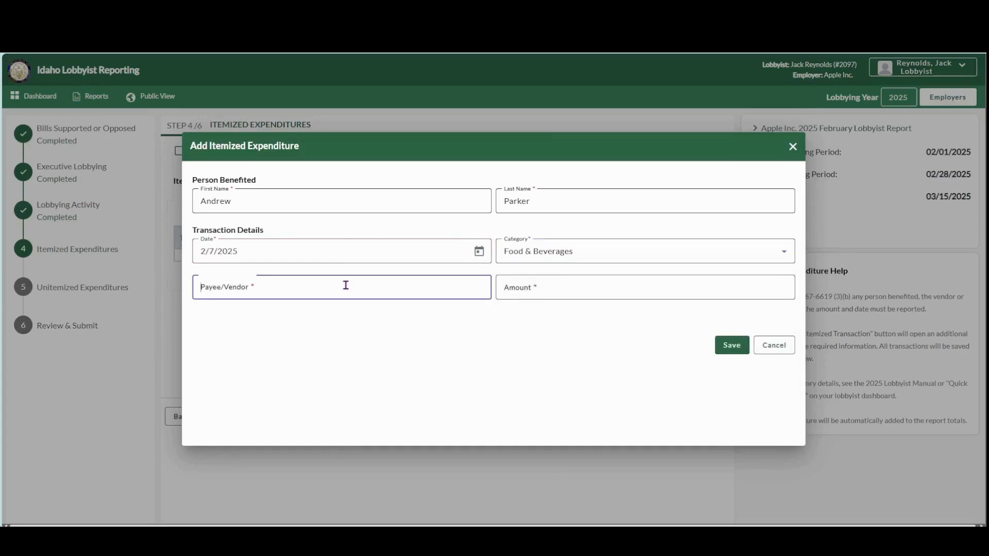
pyautogui.write("Charlie's Steakhouse")
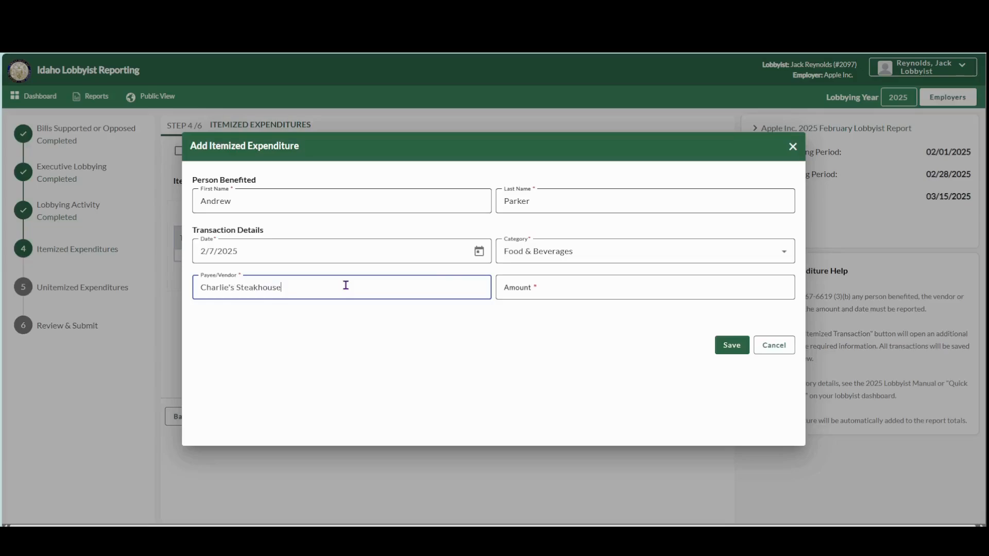
pyautogui.click(568, 290)
pyautogui.write('$140')
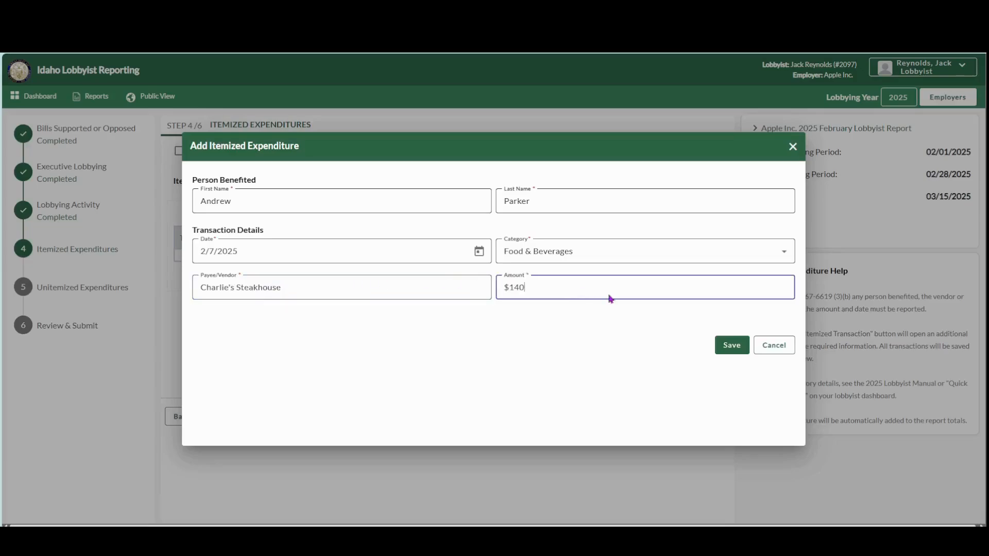
pyautogui.click(732, 353)
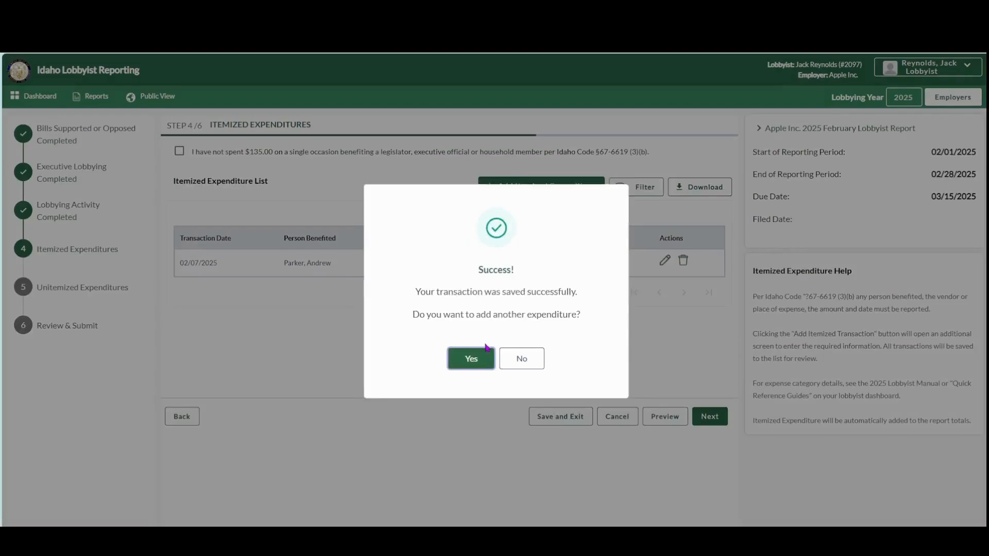
pyautogui.click(529, 368)
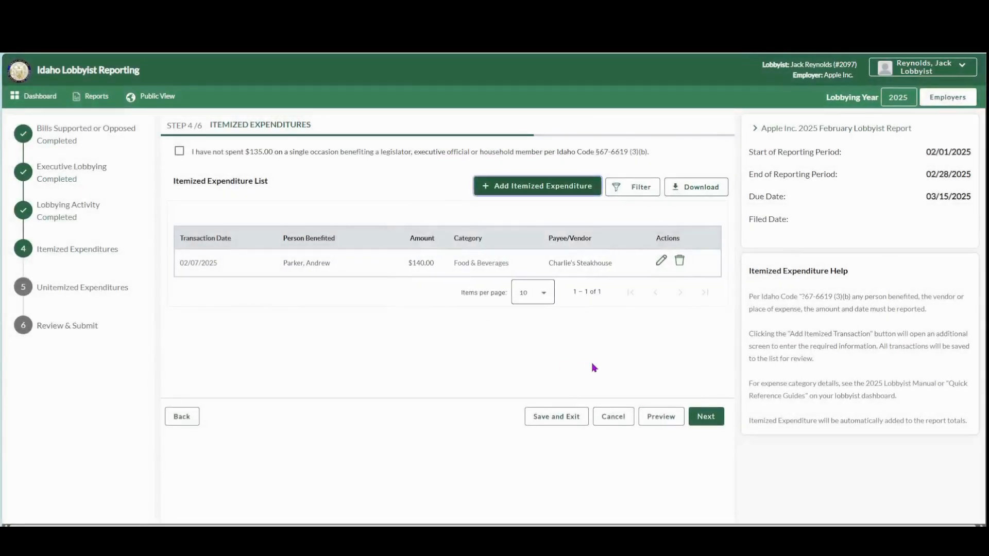
# Step: Open the Charlie's Steakhouse expenditure for editing, cancel the edit, and continue to Unitemized Expenditures
pyautogui.click(661, 263)
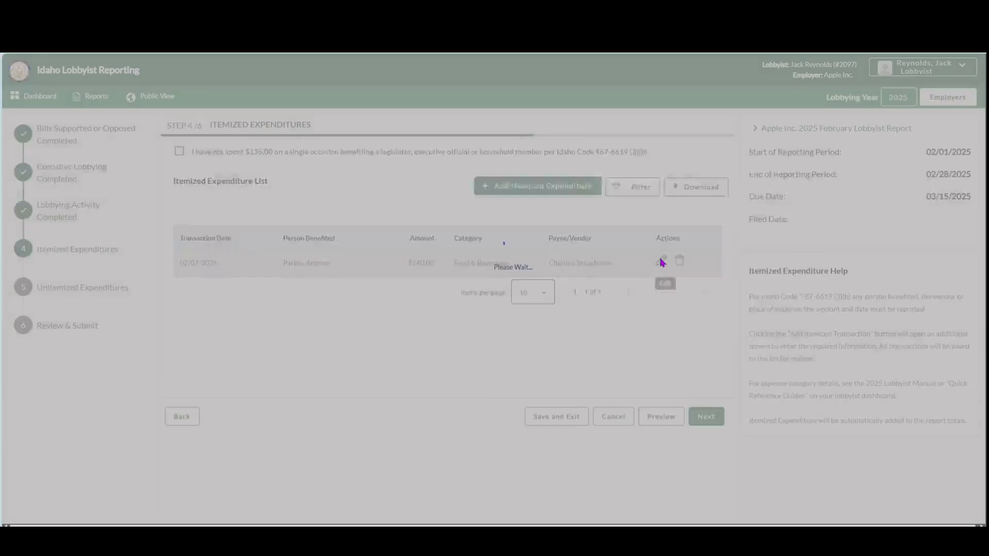
pyautogui.click(777, 351)
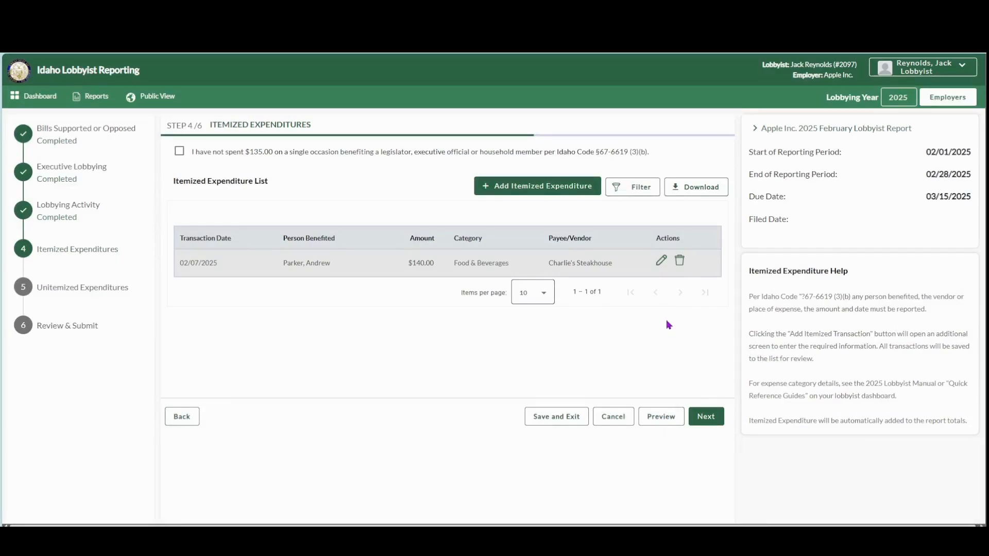
pyautogui.click(707, 418)
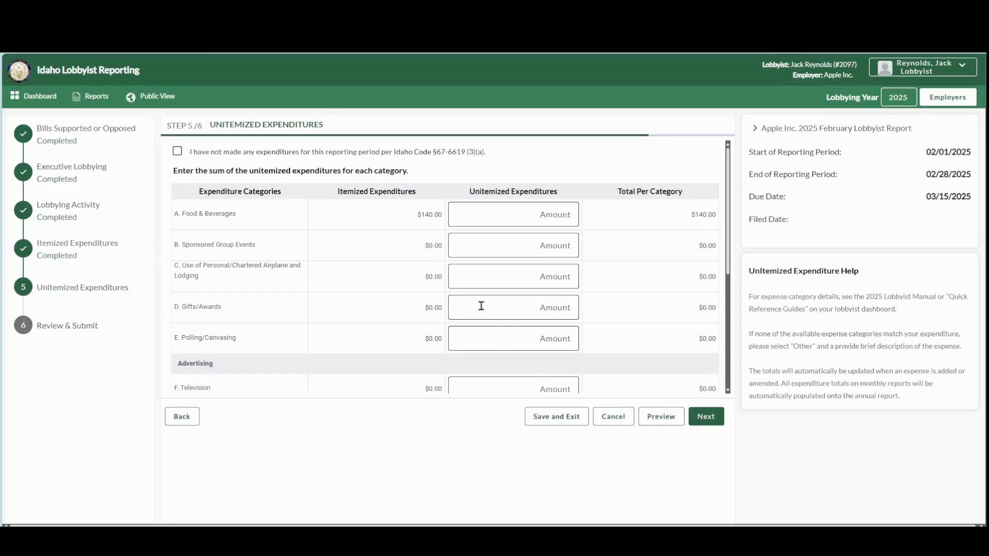
# Step: Set the unitemized Food & Beverages amount to $100, leaving Sponsored Group Events, Gifts/Awards and Polling/Canvasing empty
pyautogui.click(557, 216)
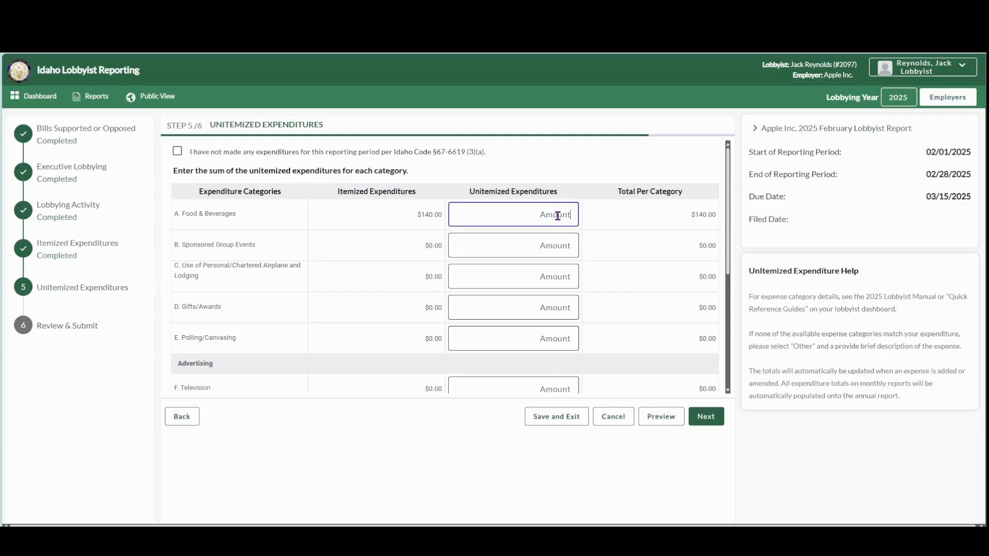
pyautogui.write('100')
pyautogui.click(555, 248)
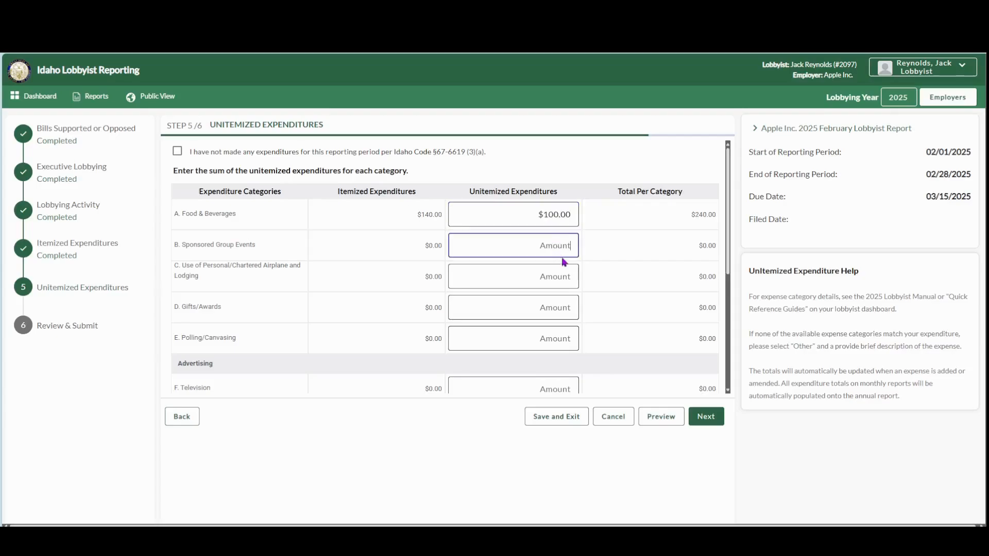
pyautogui.click(561, 308)
pyautogui.click(561, 342)
# Step: Set the unitemized Phone/Texts amount to $150, leave Other empty, and continue to Review & Submit
pyautogui.scroll(-3, 562, 338)
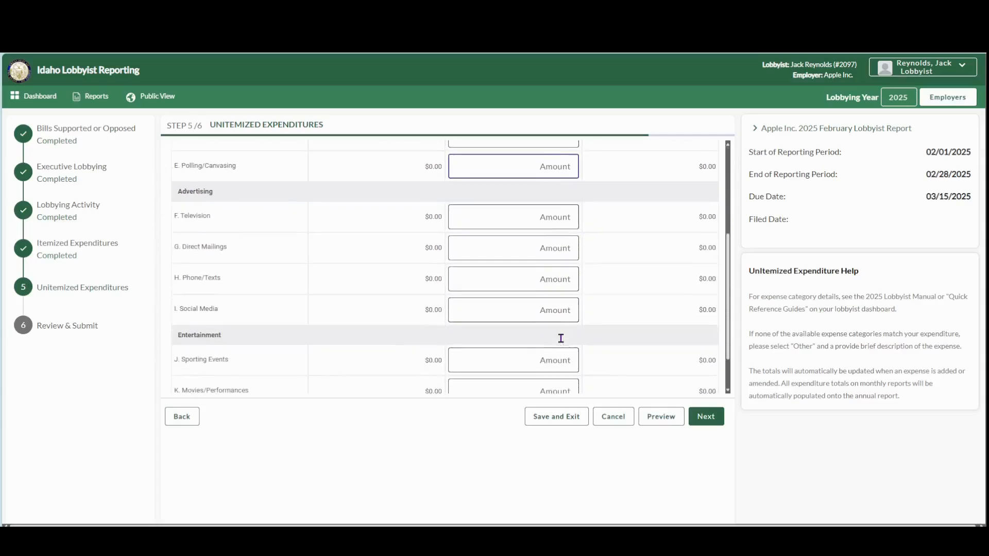
pyautogui.click(556, 284)
pyautogui.write('150')
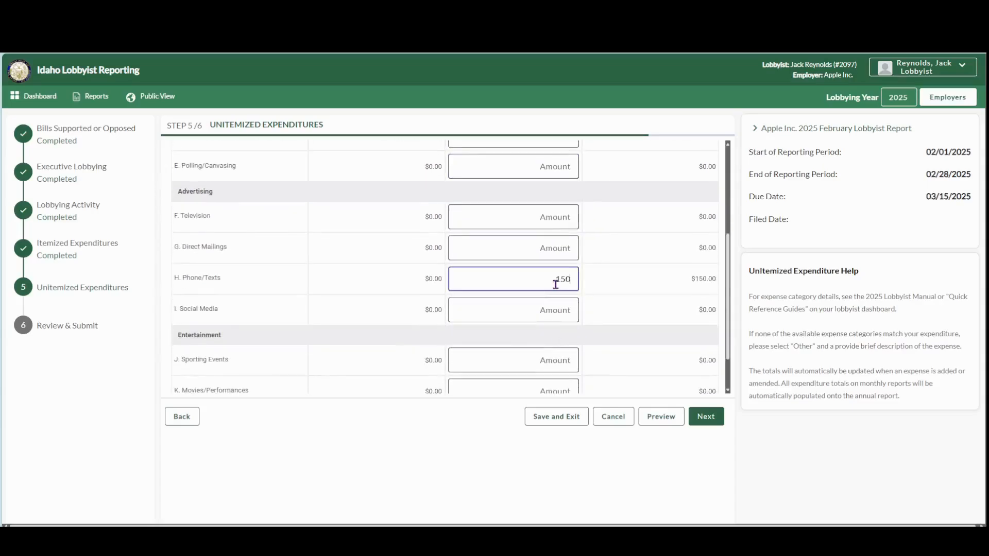
pyautogui.scroll(-1, 577, 333)
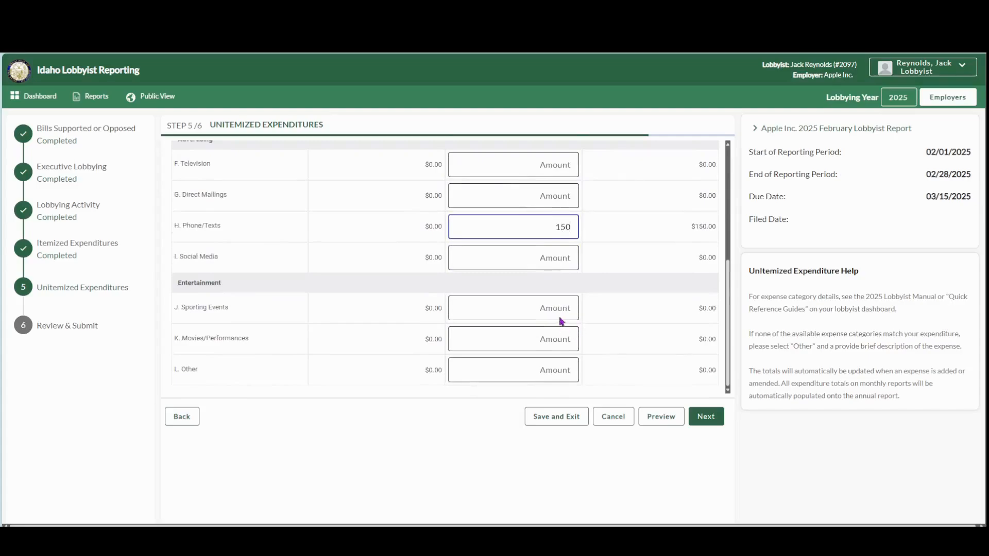
pyautogui.click(560, 372)
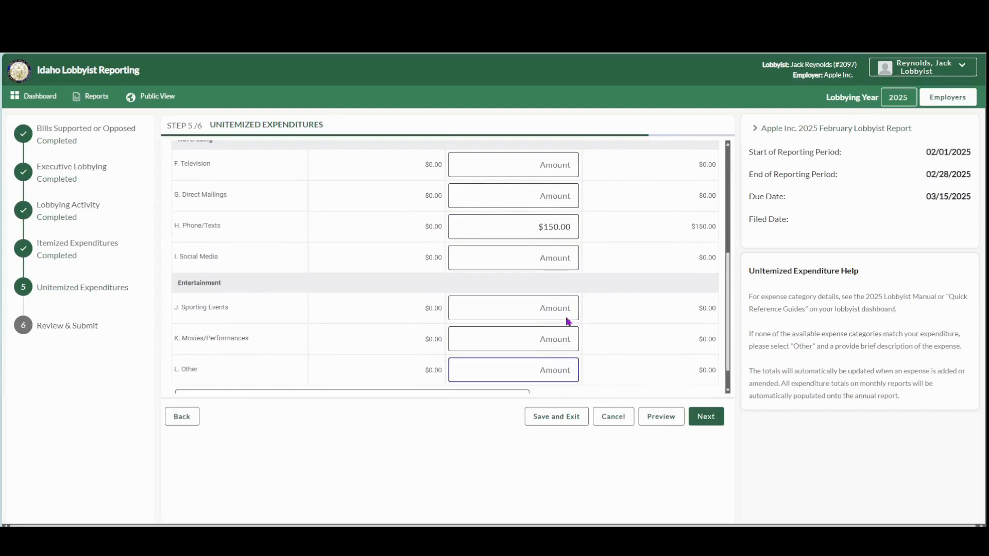
pyautogui.click(565, 285)
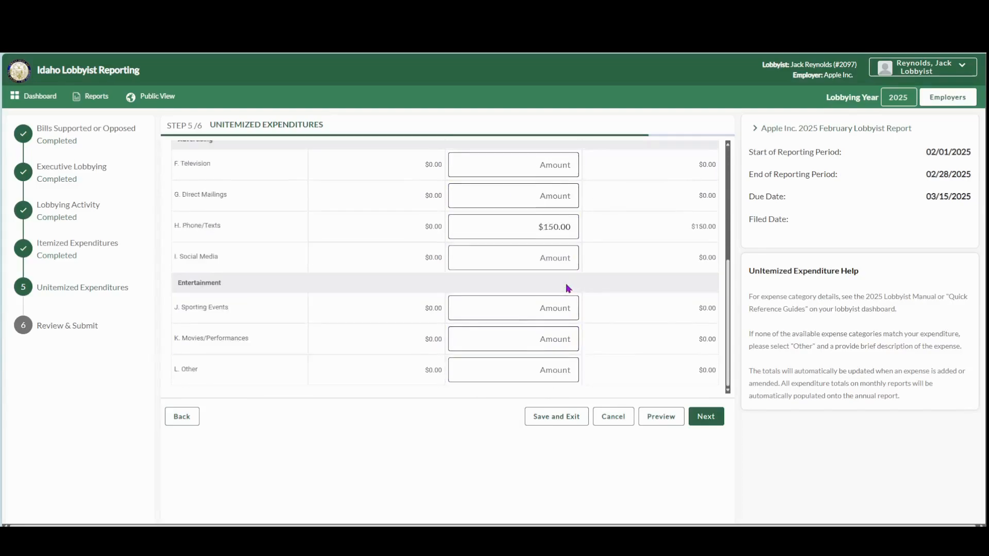
pyautogui.click(712, 422)
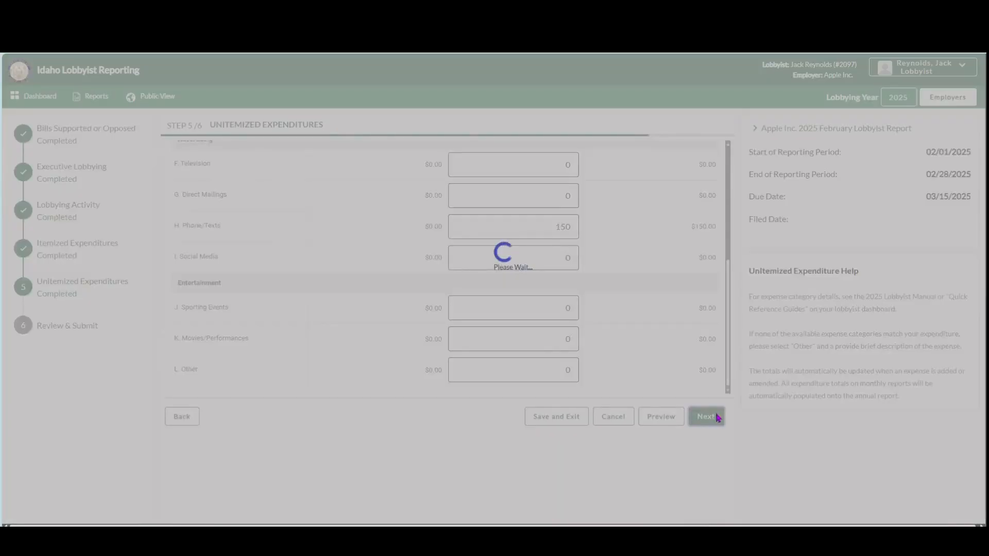
# Step: Review the report's bills, executive lobbying, lobbying activity and reportable expenditures by category
pyautogui.scroll(-5, 611, 346)
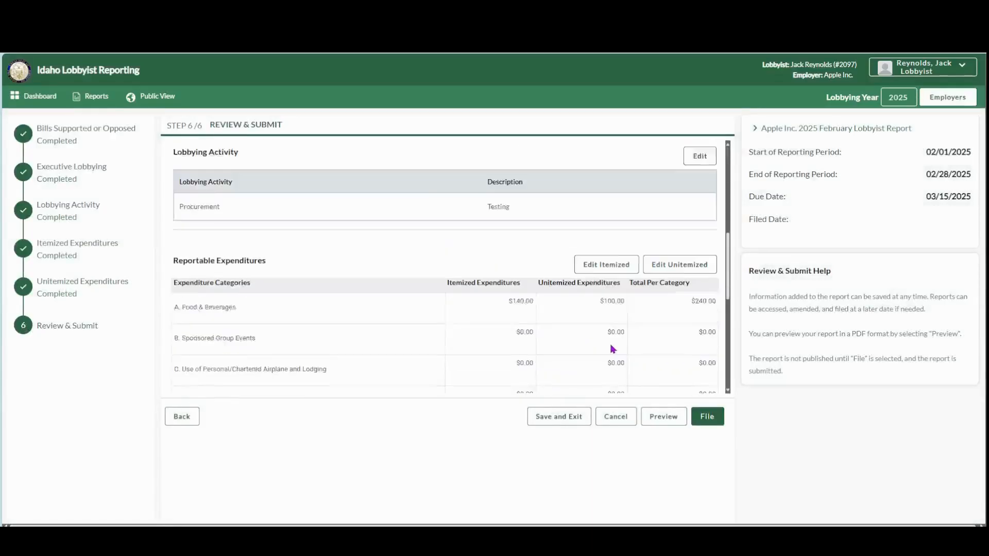
pyautogui.scroll(5, 611, 343)
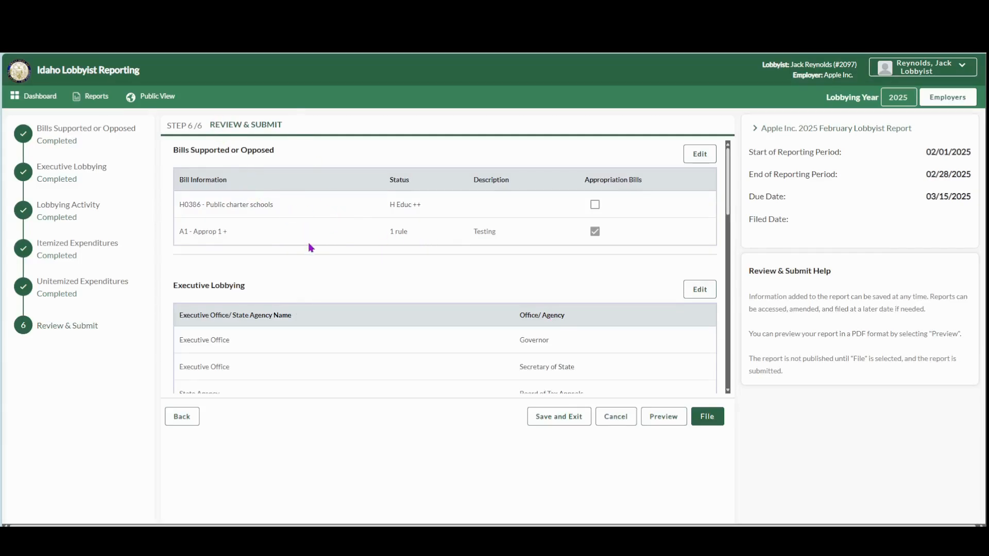
pyautogui.scroll(-2, 311, 250)
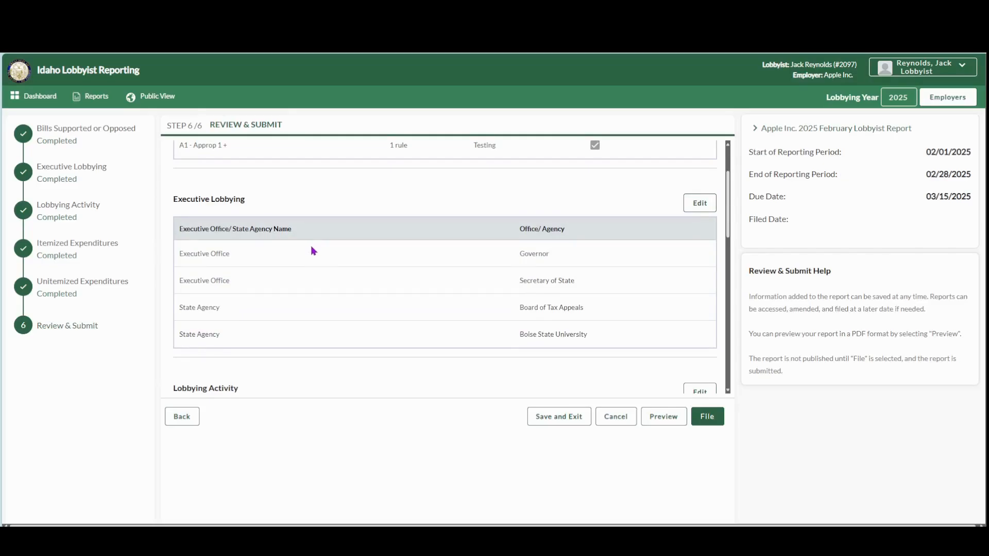
pyautogui.scroll(-6, 313, 251)
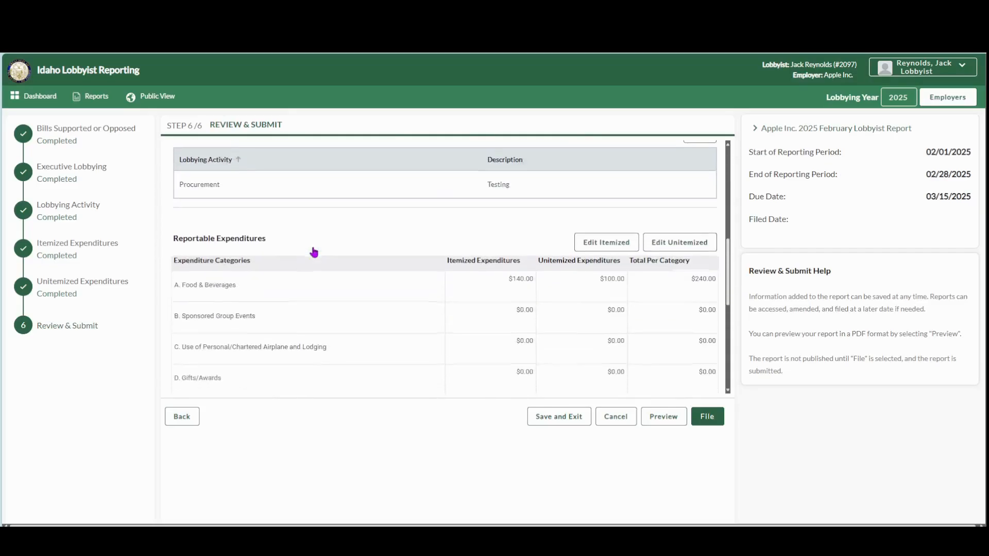
pyautogui.scroll(-6, 315, 253)
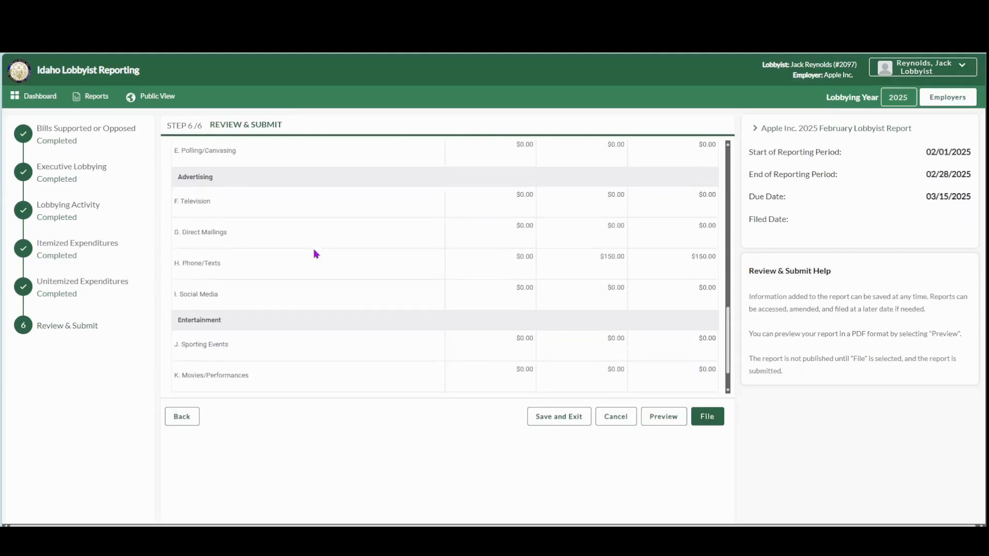
# Step: Reopen the itemized expenditures from the review for editing, and return to Review & Submit without changing anything
pyautogui.scroll(6, 314, 253)
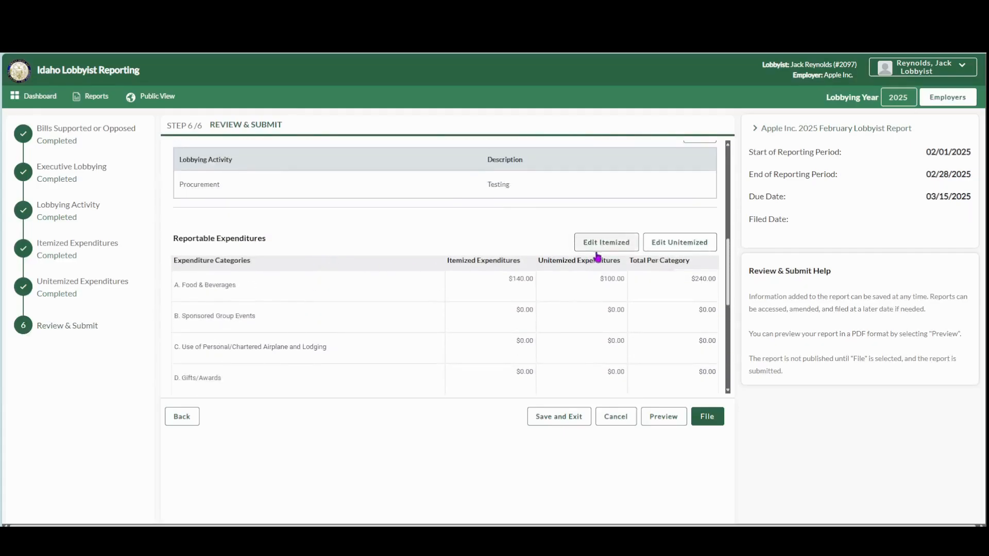
pyautogui.click(603, 252)
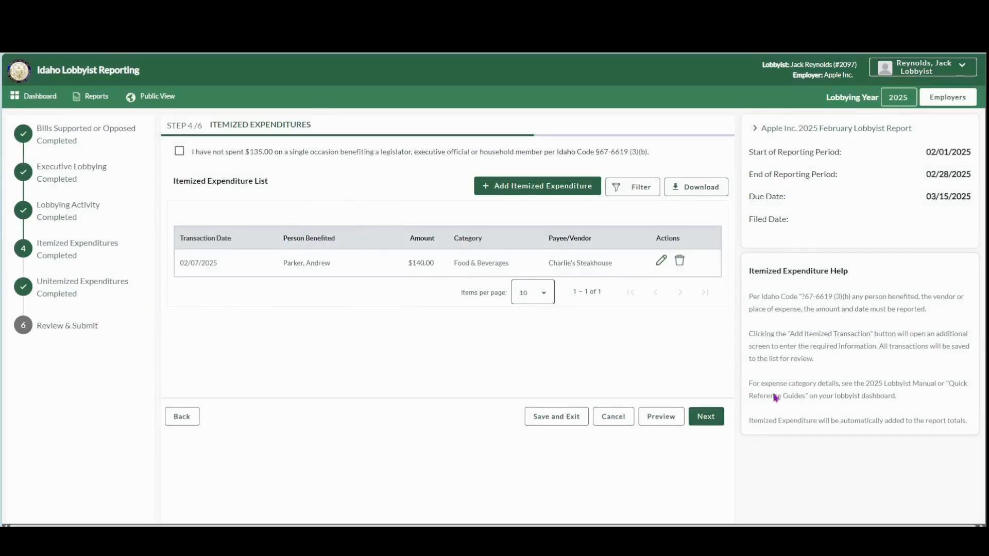
pyautogui.click(720, 419)
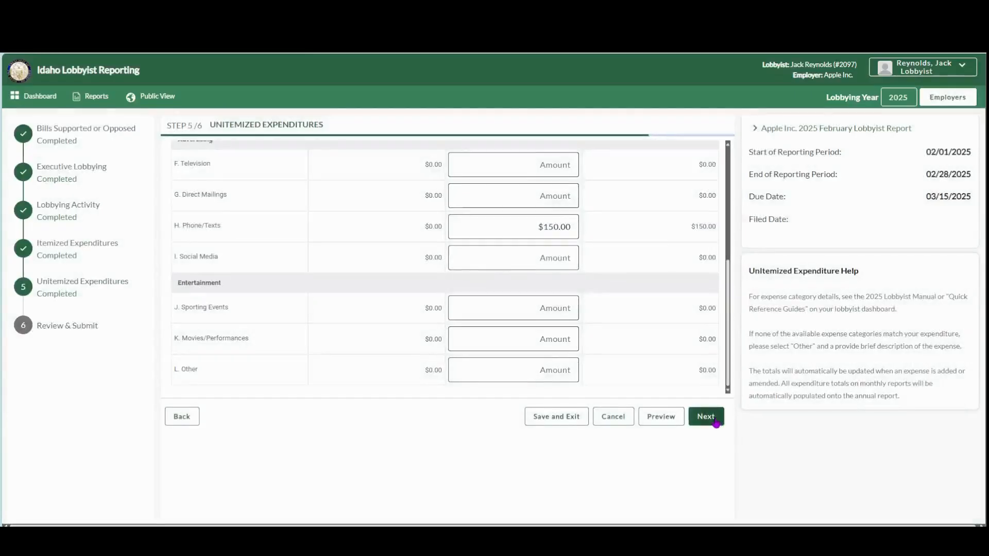
pyautogui.click(716, 421)
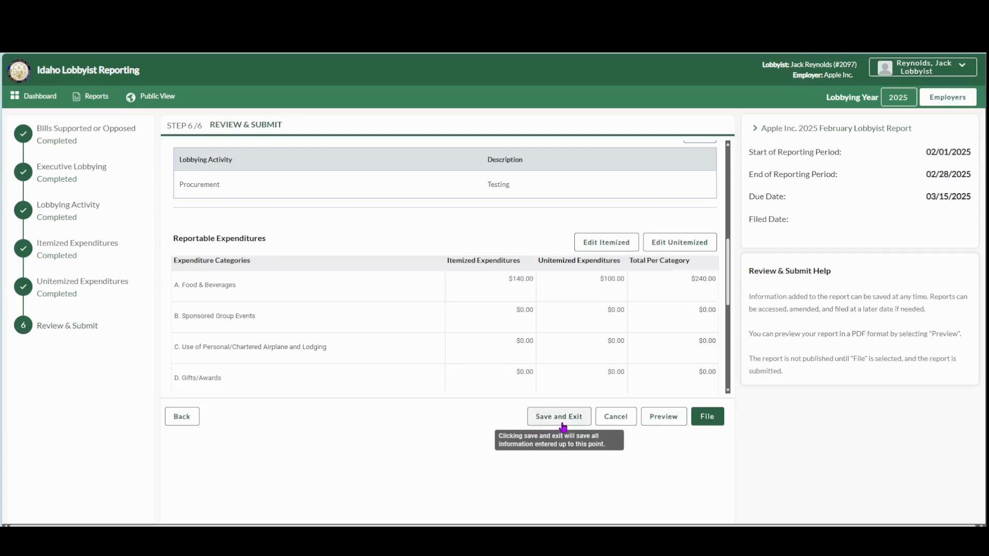
# Step: Preview the draft report as a PDF, check both pages, and return to the Review & Submit step
pyautogui.click(671, 423)
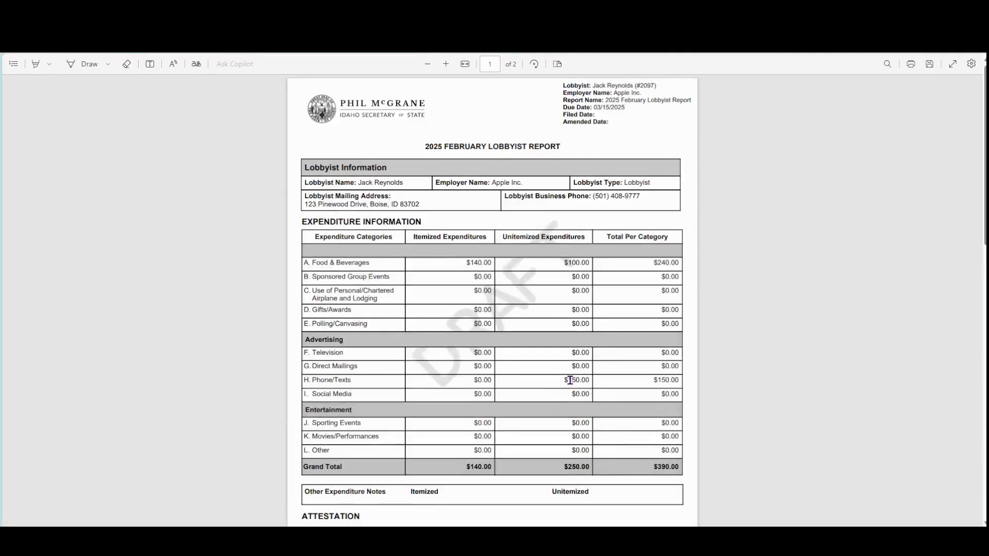
pyautogui.scroll(-8, 571, 380)
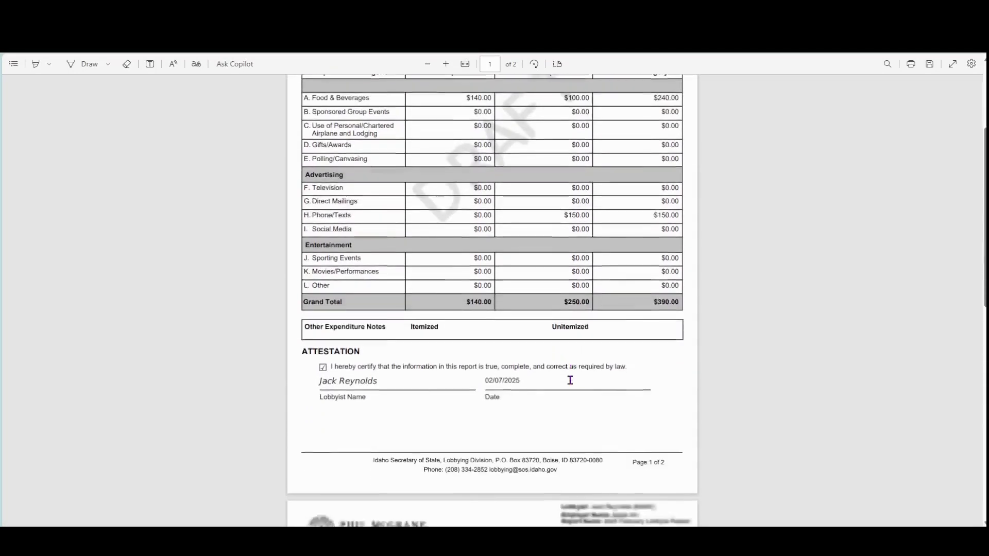
pyautogui.scroll(-6, 570, 380)
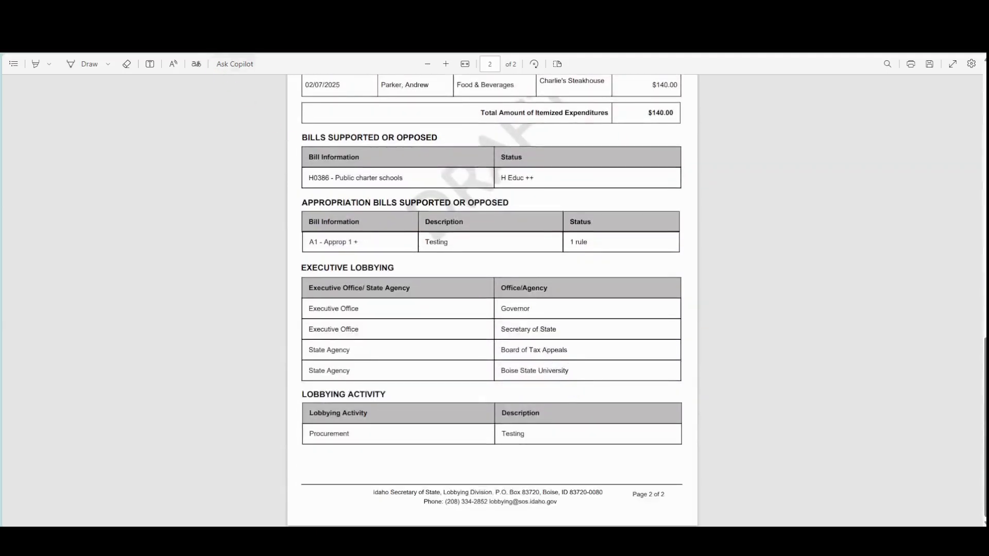
pyautogui.click(237, 46)
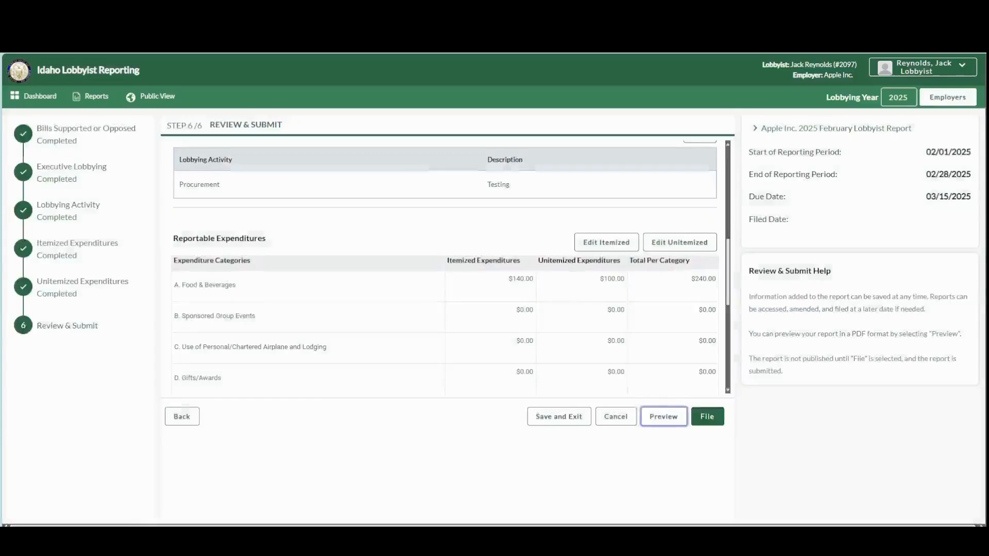
# Step: File the 2025 February Lobbyist Report, certifying in the attestation that its information is true, complete and correct, and acknowledge the filing
pyautogui.click(714, 420)
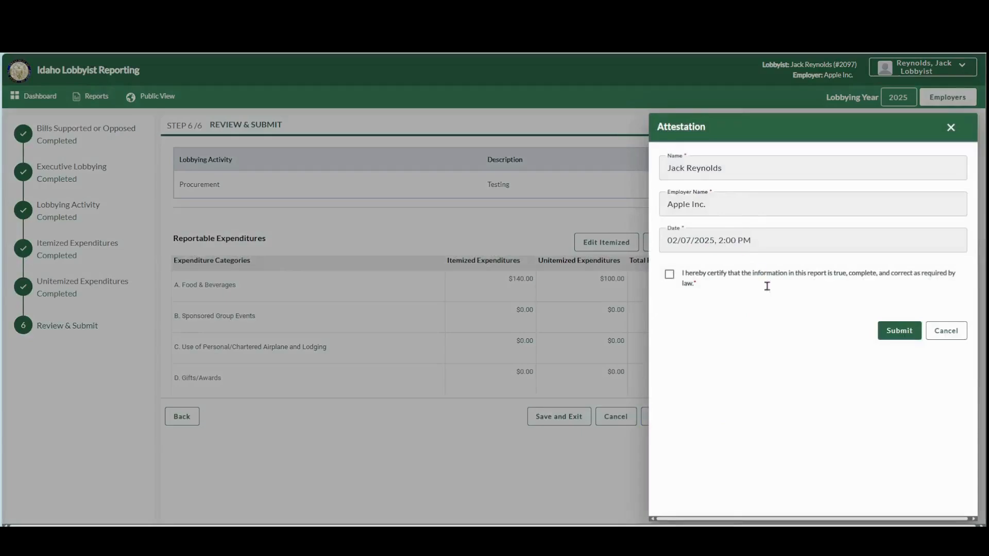
pyautogui.click(680, 287)
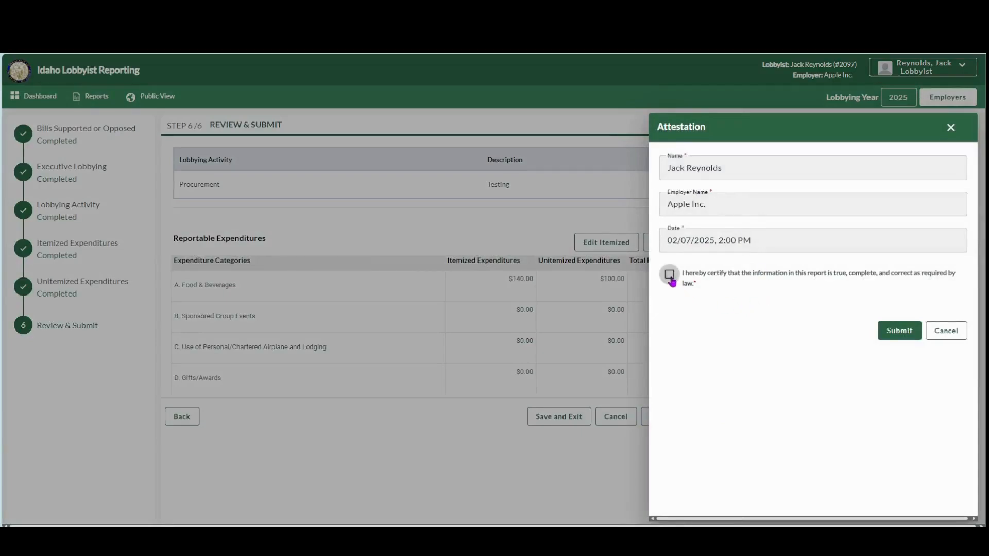
pyautogui.click(899, 330)
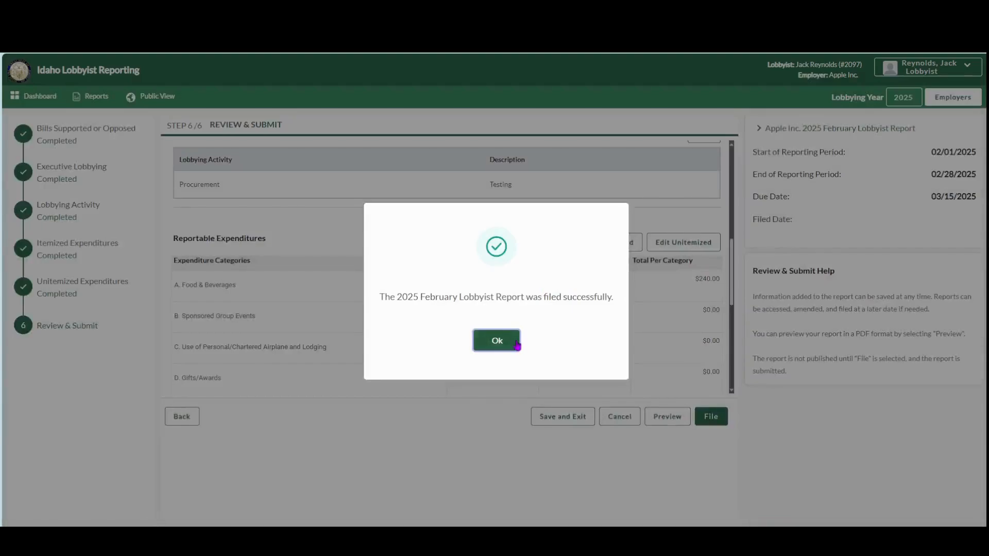
pyautogui.click(513, 344)
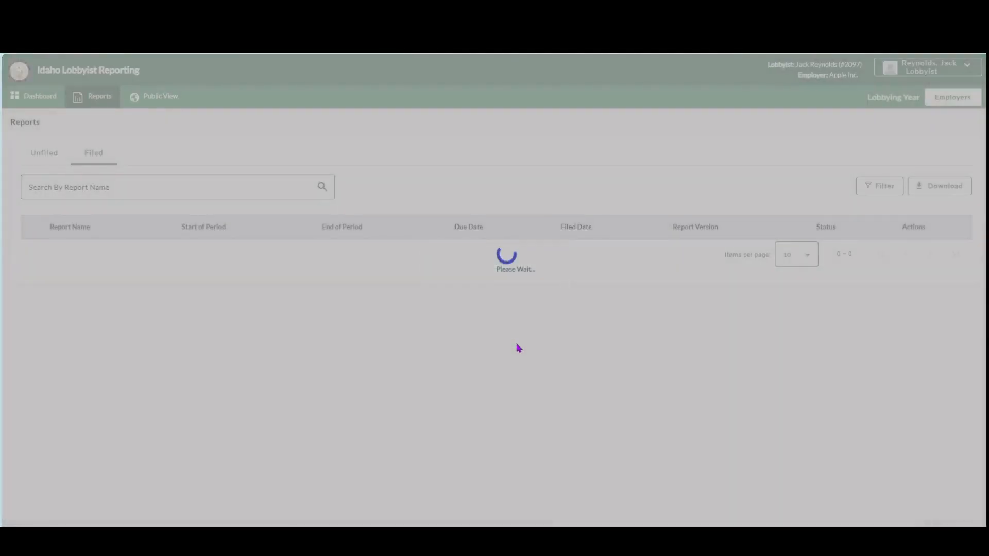